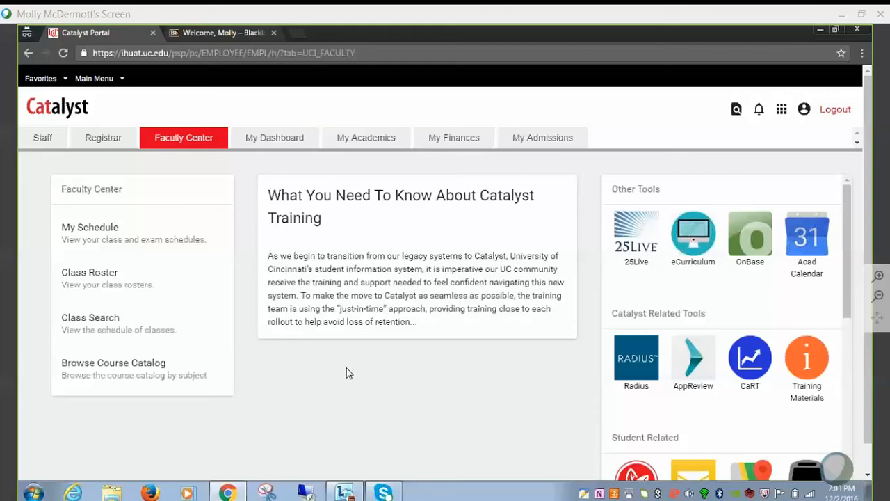
Switch to Blackboard and open the Full Grade Center of the (2168) INTRO INTERPER COMM (003) course
left_click(239, 33)
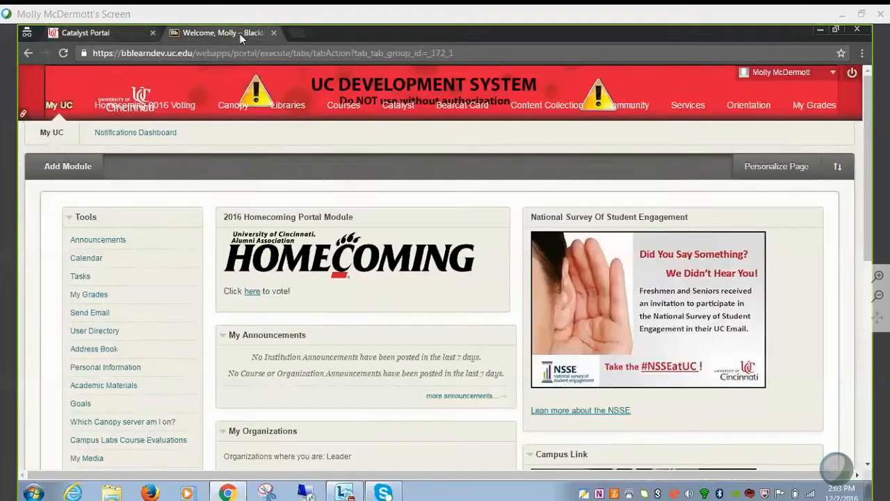
scroll(204, 334, "down", 5)
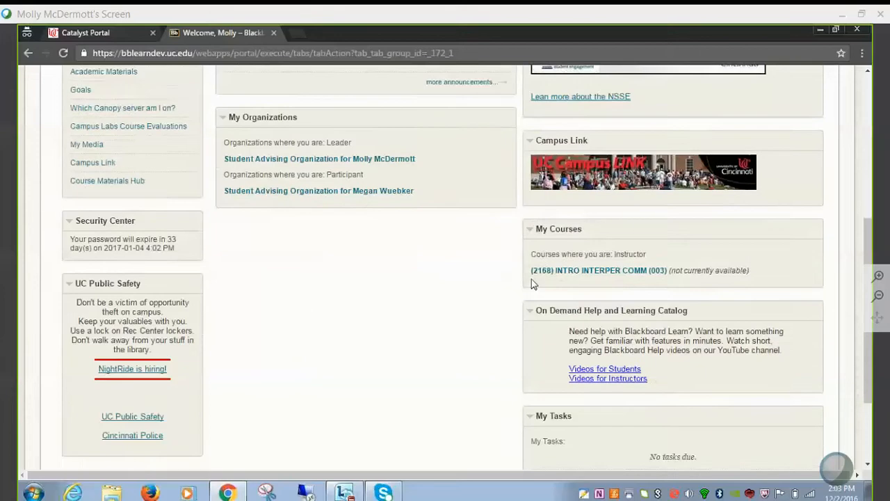
left_click(573, 270)
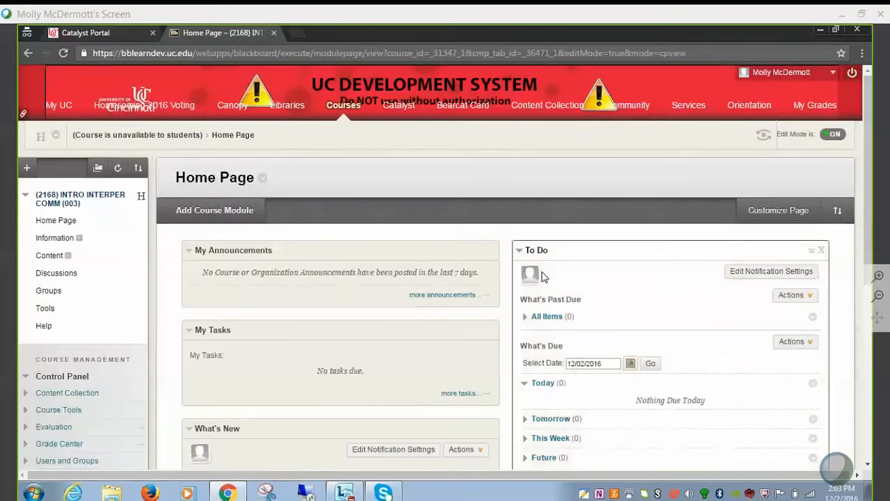
scroll(205, 311, "down", 2)
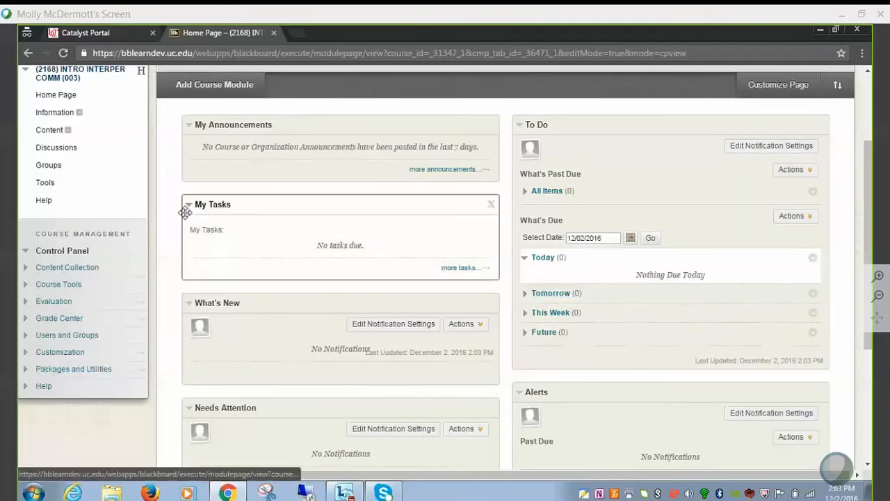
left_click(79, 320)
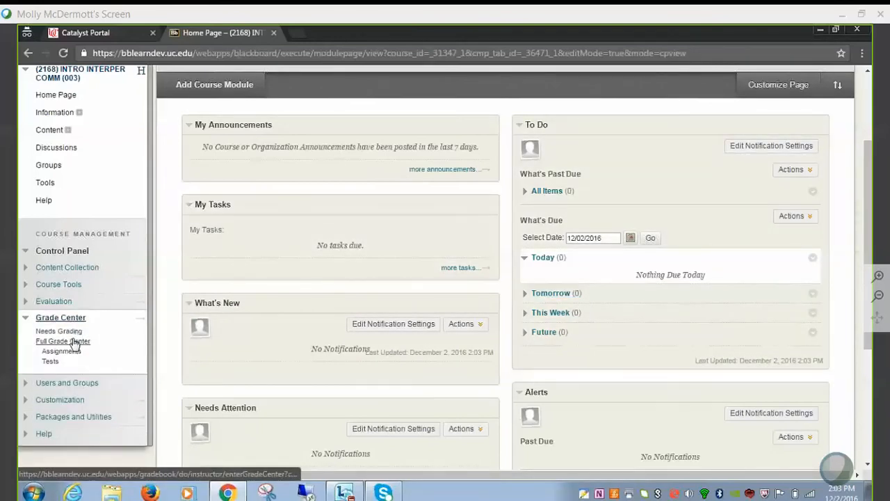
left_click(76, 341)
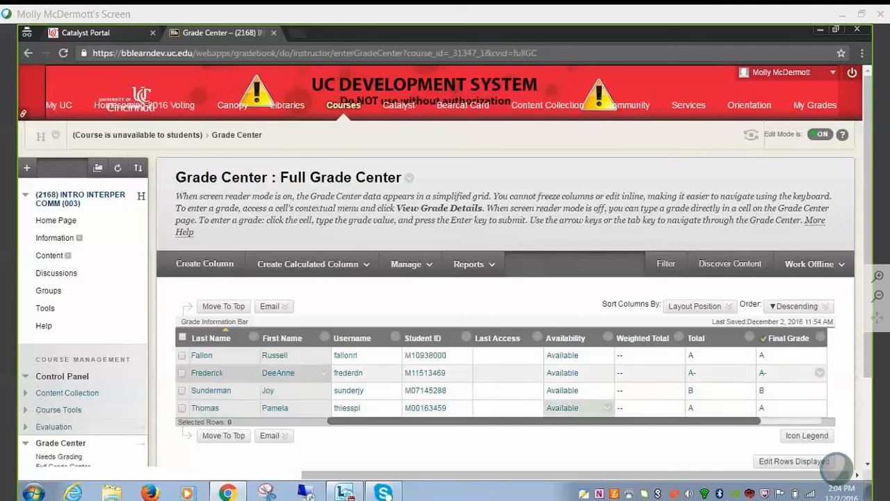
Set the Blackboard grade column, the last one in the Full Grade Center, as the external grade
left_click_drag(707, 422, 765, 436)
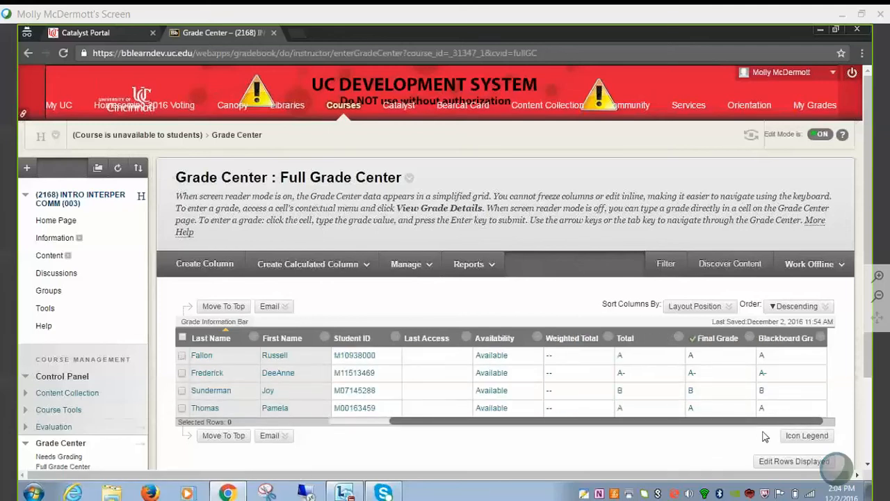
left_click(820, 338)
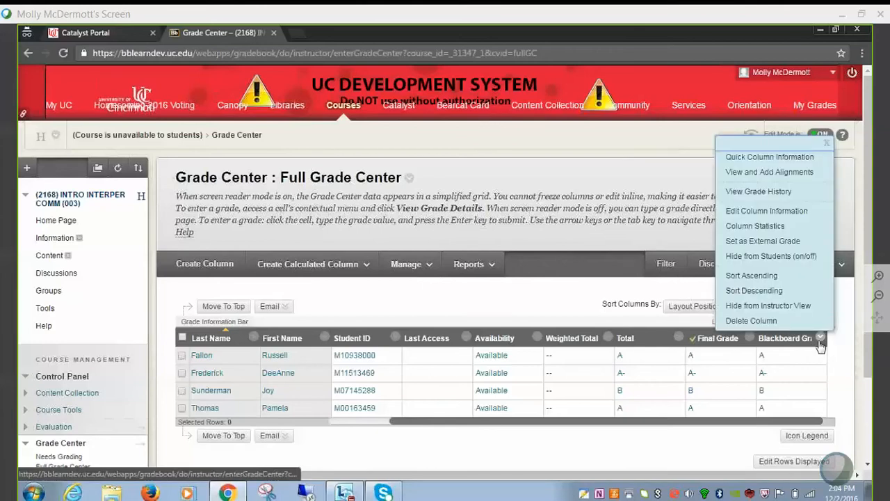
left_click(769, 244)
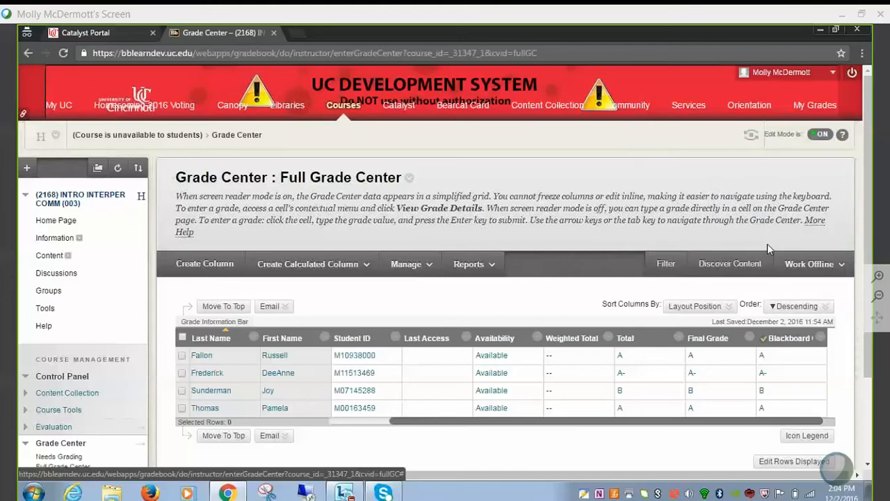
left_click(724, 306)
left_click(652, 434)
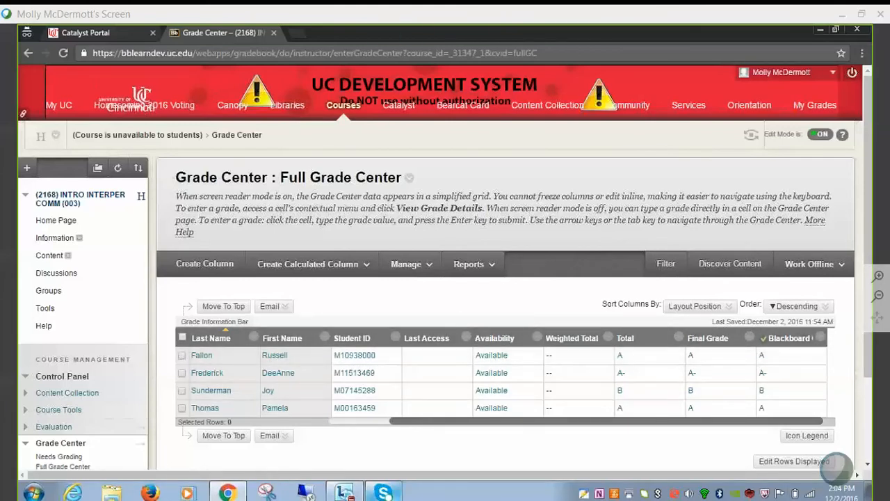
mouse_move(383, 492)
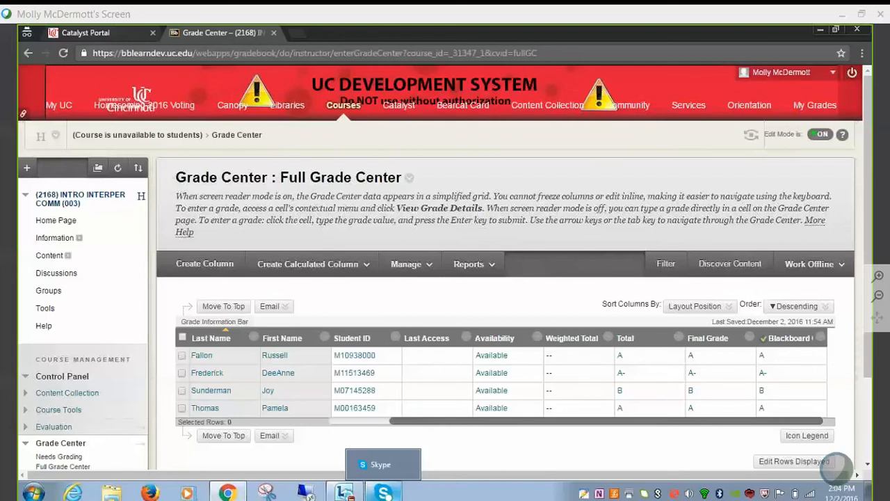
Switch to Catalyst and open the grade roster for COMM 1076-003 from the Fall Sem 2016 teaching schedule
left_click(101, 32)
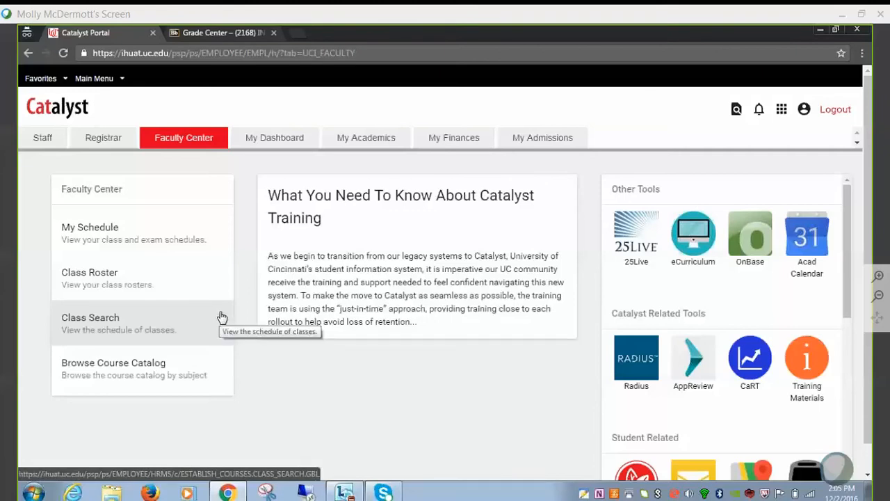
left_click(162, 249)
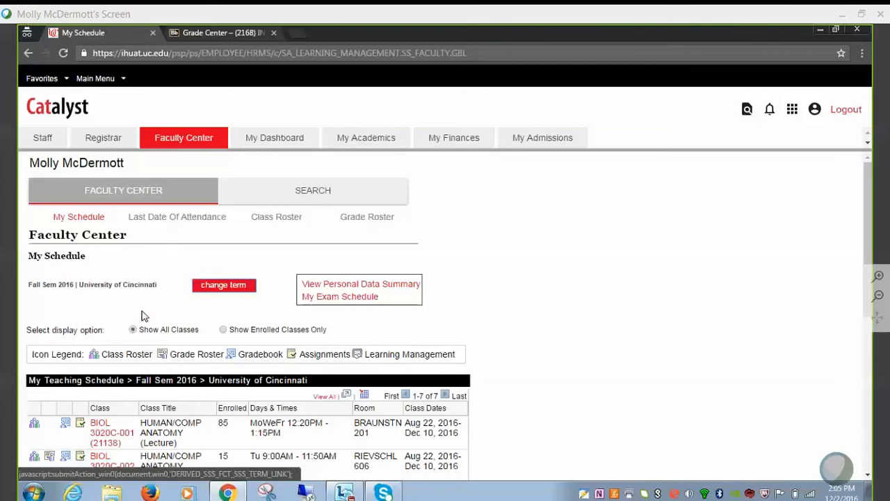
scroll(147, 314, "down", 1)
scroll(146, 314, "down", 2)
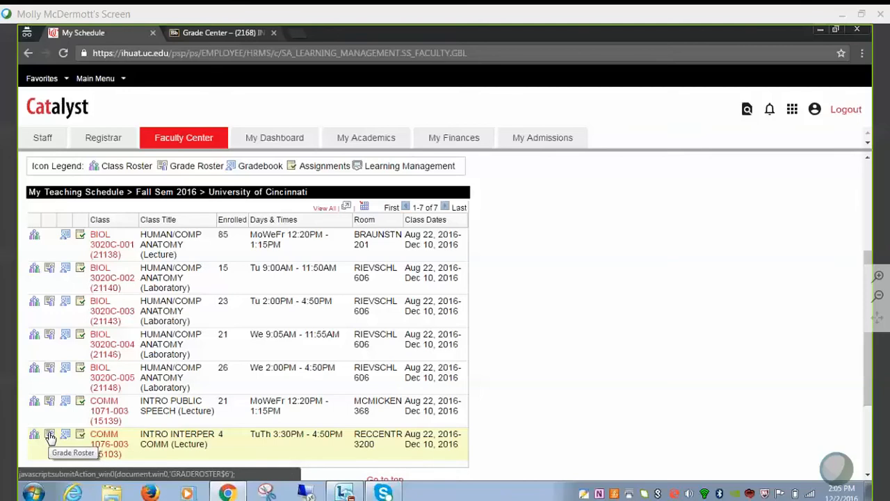
left_click(49, 436)
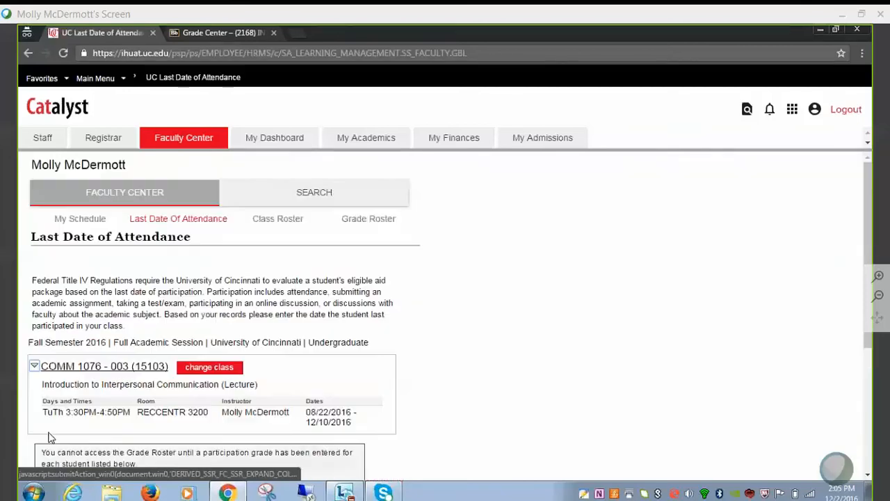
Look up the participation grades and assign W, official withdrawal with participation, to the listed withdrawn student
scroll(557, 363, "down", 3)
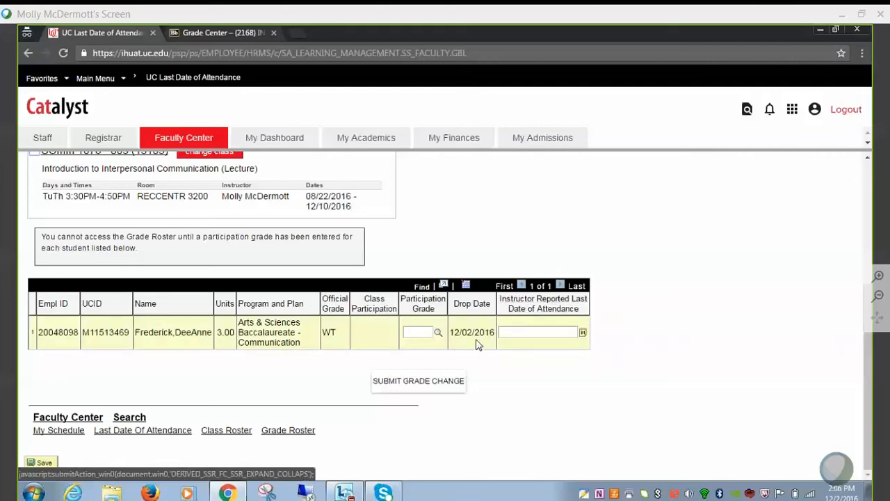
left_click(438, 332)
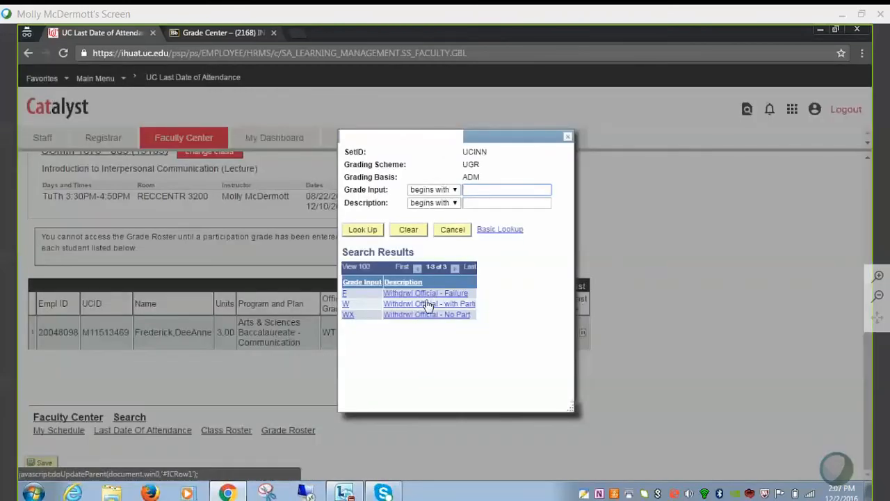
left_click(567, 137)
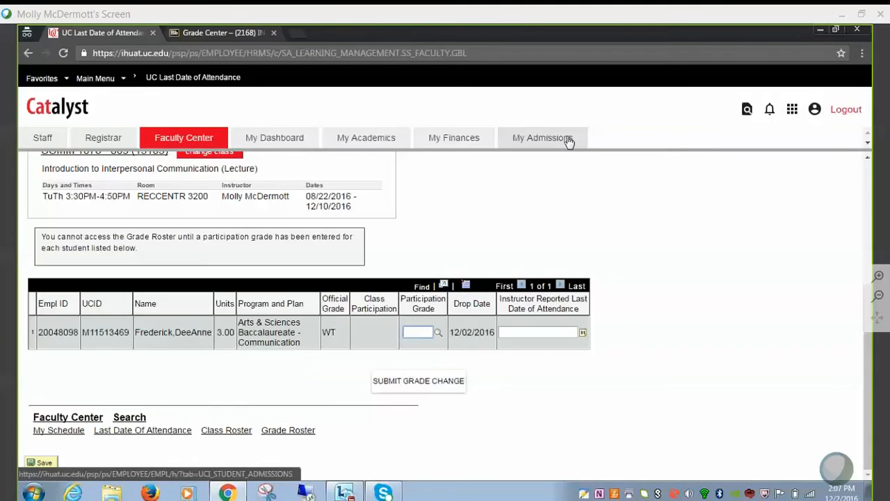
left_click(438, 336)
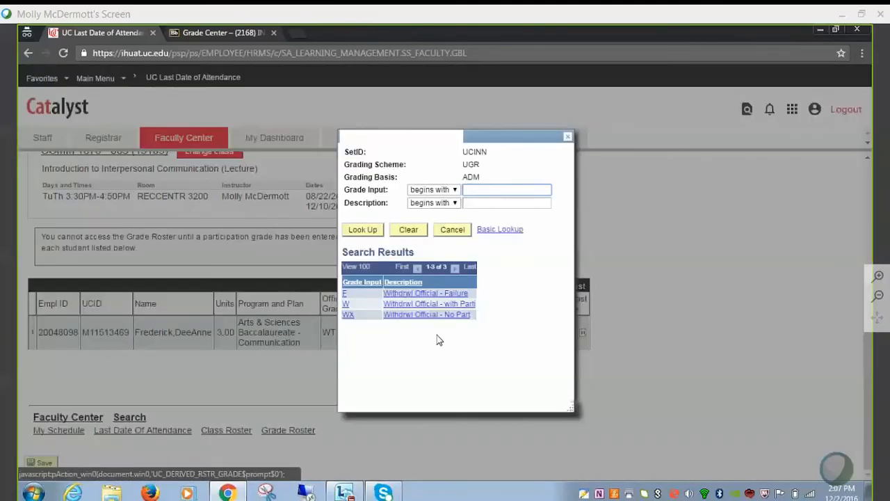
left_click(425, 306)
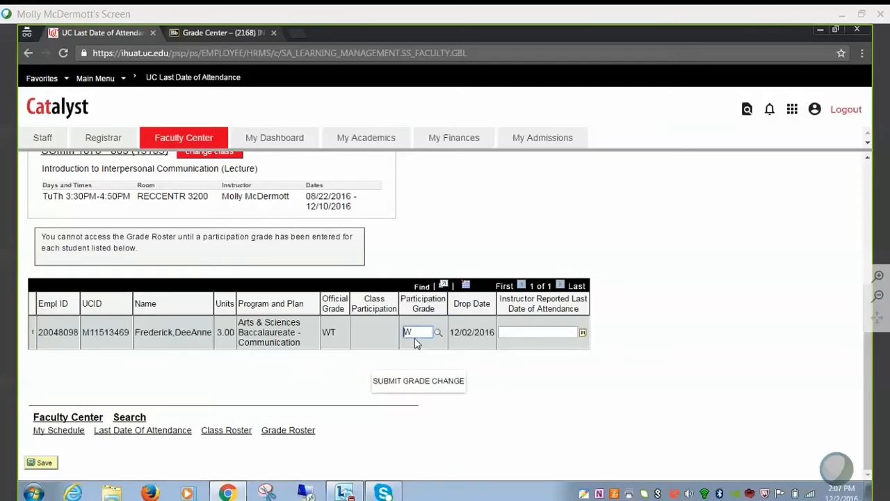
Enter 10/31/2016 as the withdrawn student's last date of attendance and submit the grade change
left_click(508, 332)
type("/2016")
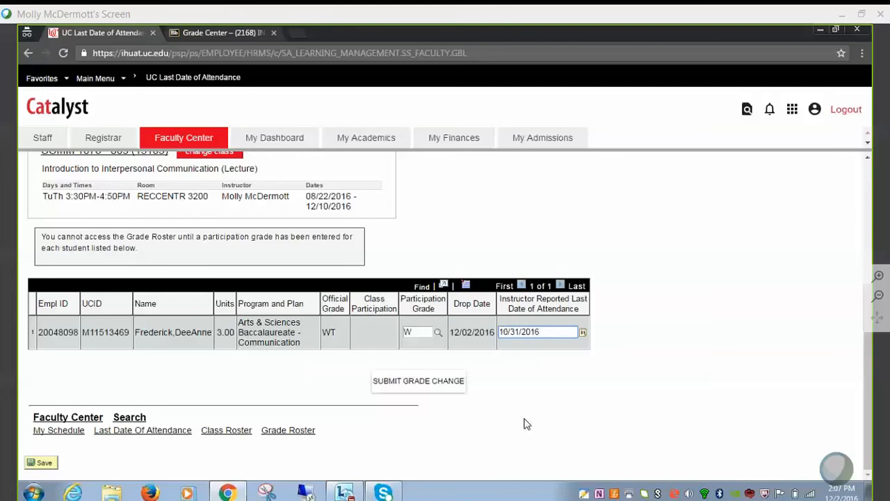
left_click(407, 394)
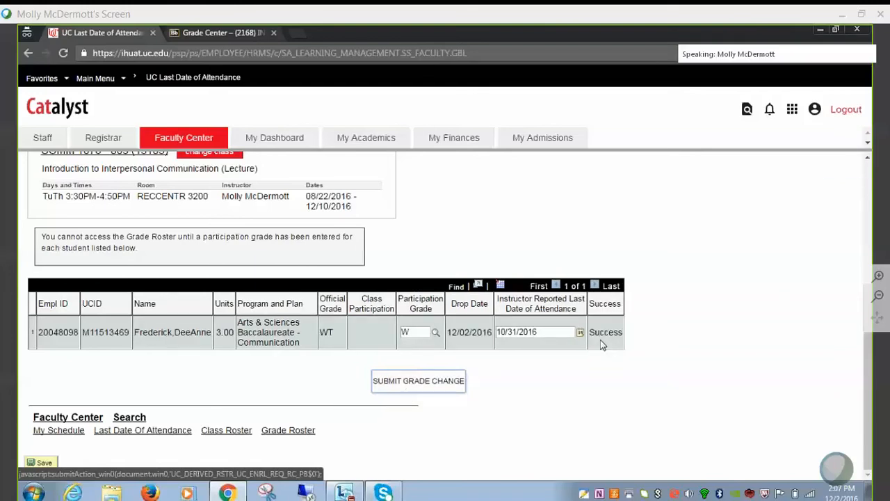
Open the Grade Roster for COMM 1076 - 003 and import the grades into it
scroll(475, 259, "up", 5)
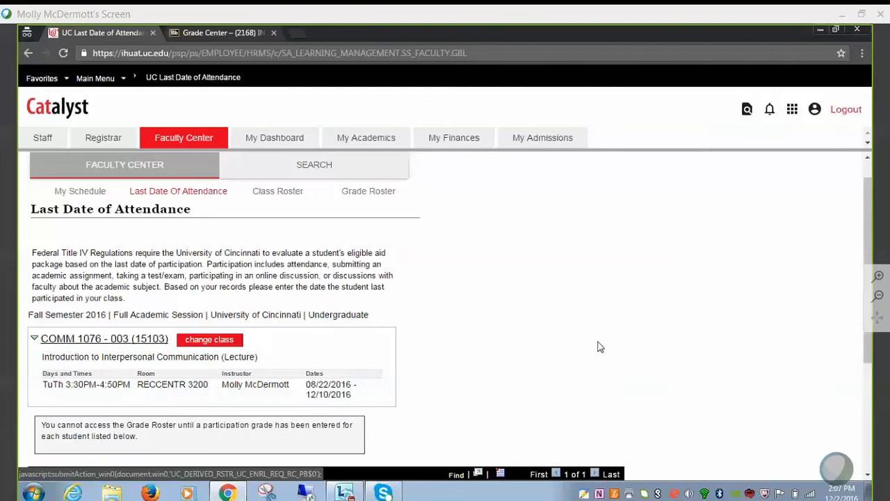
left_click(391, 203)
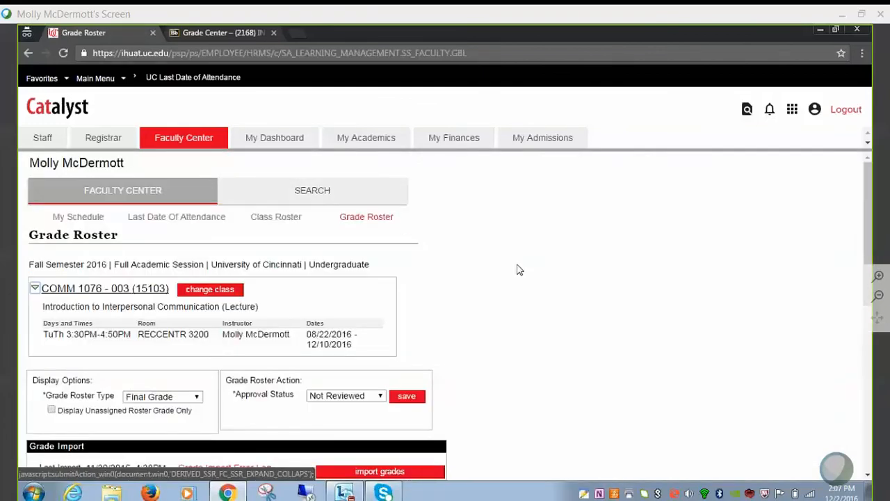
scroll(518, 275, "down", 1)
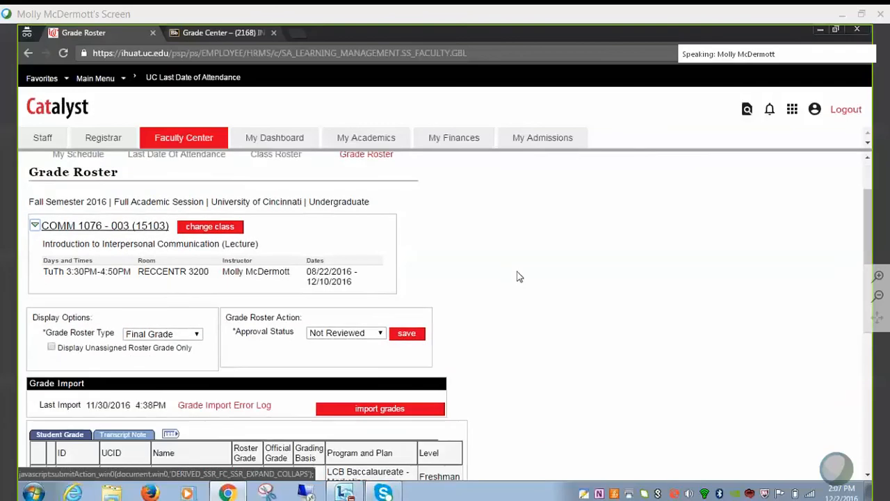
scroll(518, 279, "down", 1)
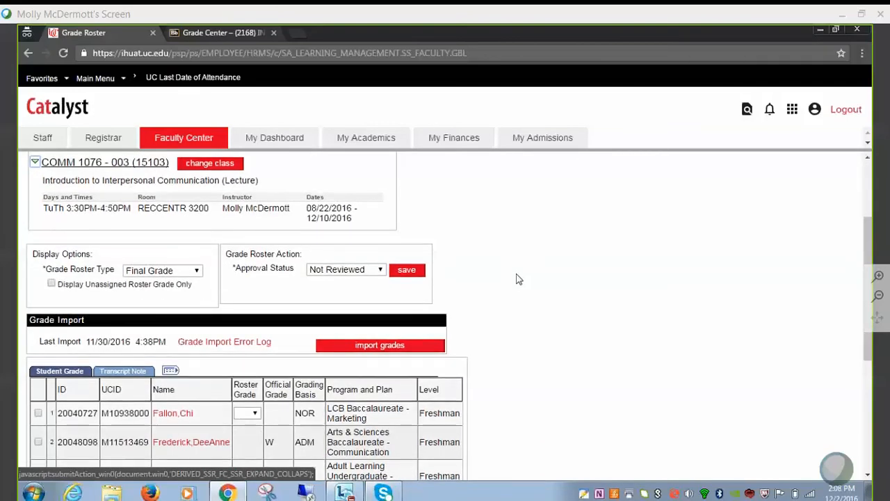
scroll(517, 279, "down", 2)
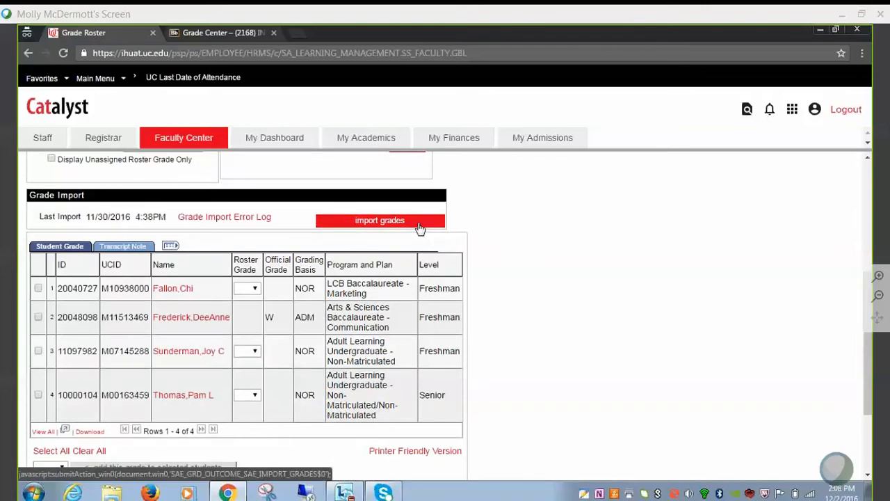
left_click(419, 224)
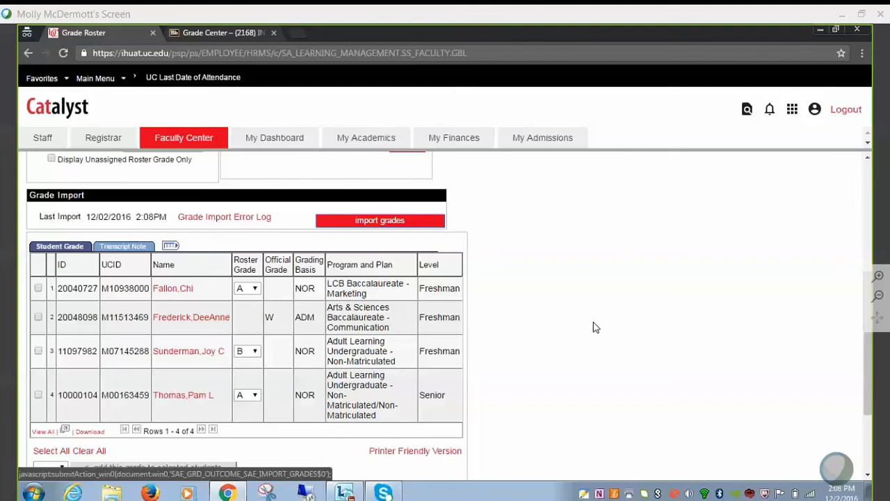
Set the grade roster's approval status to Approved and save it
scroll(595, 326, "up", 2)
scroll(594, 334, "down", 1)
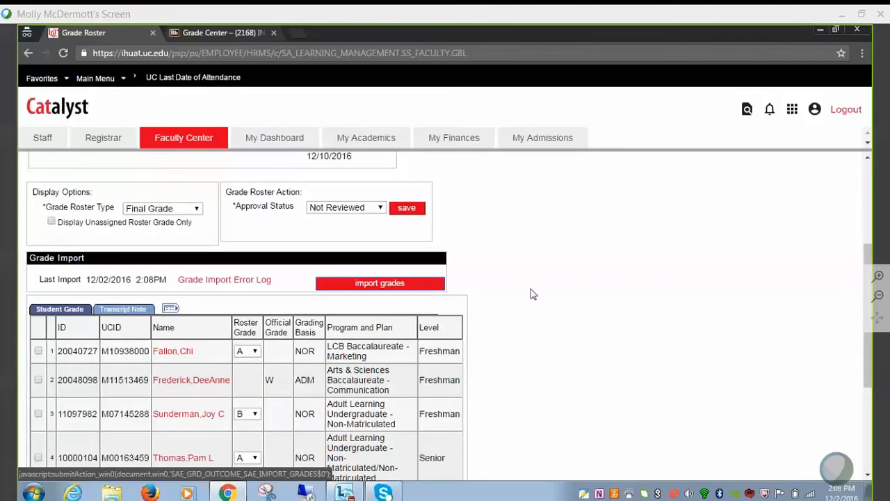
scroll(532, 293, "up", 1)
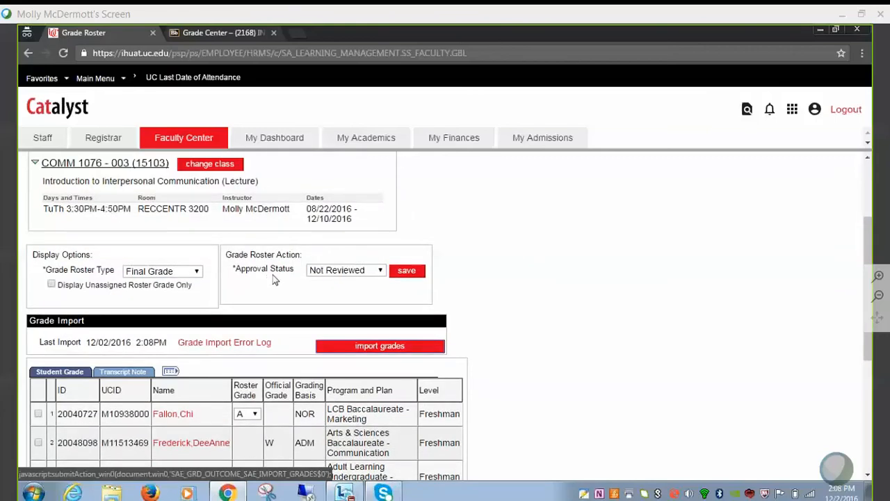
left_click(324, 272)
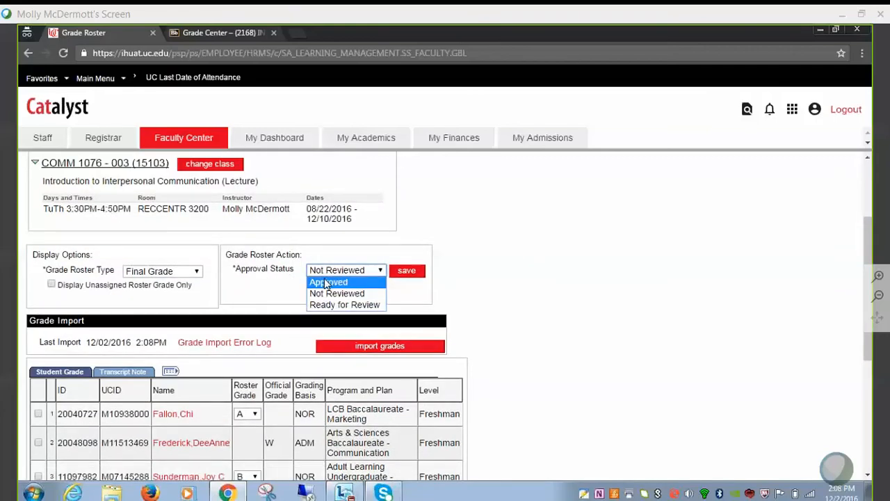
left_click(326, 281)
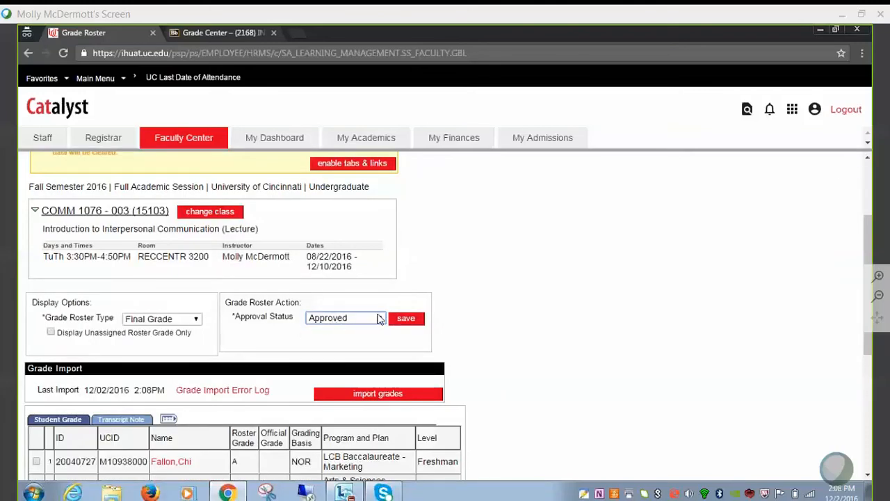
left_click(407, 321)
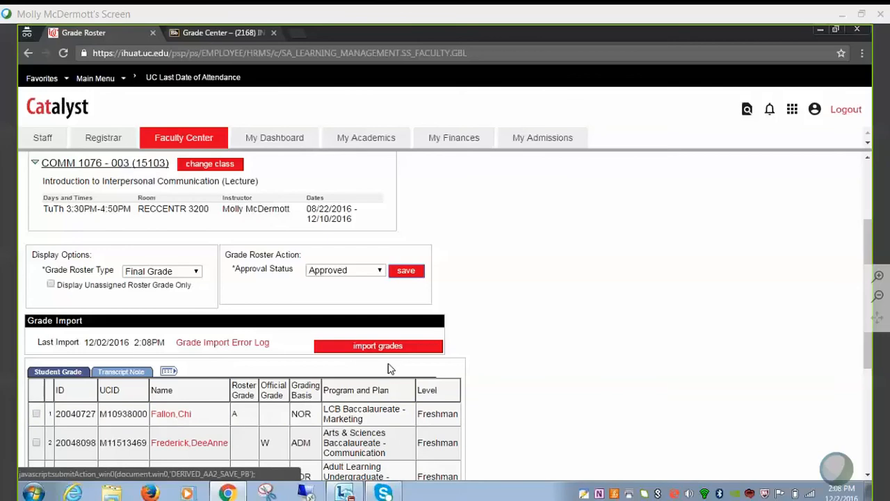
Post the approved final grades for COMM 1076 - 003 and review each student's official grade and status
scroll(388, 369, "down", 1)
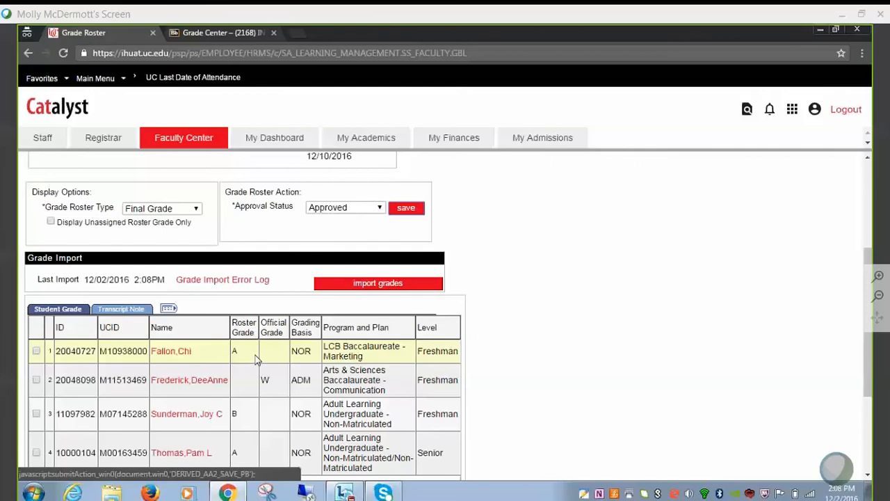
scroll(255, 358, "down", 3)
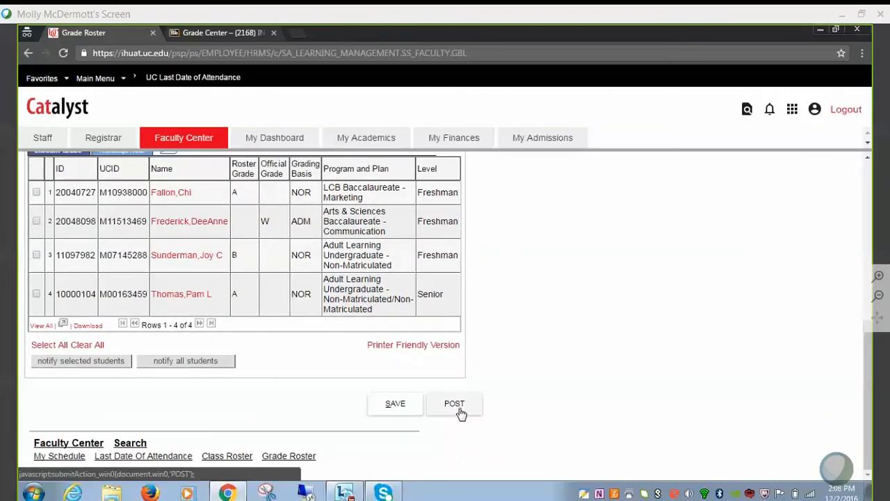
left_click(455, 405)
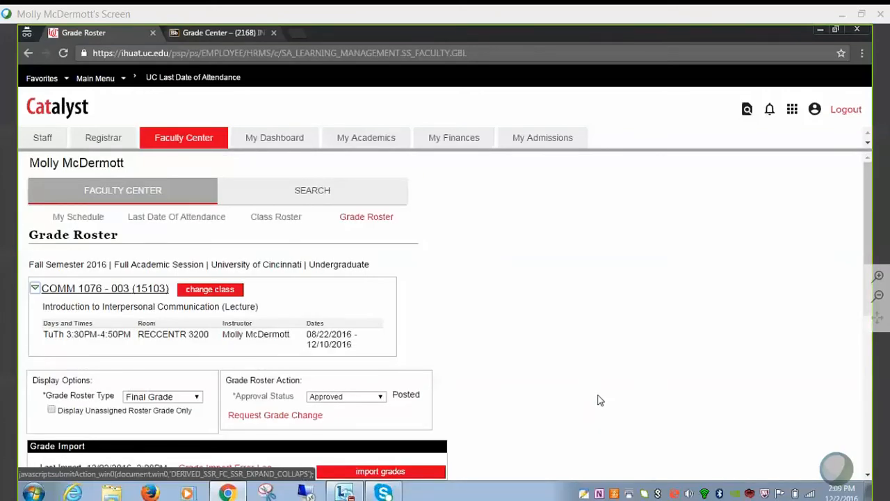
scroll(599, 397, "down", 4)
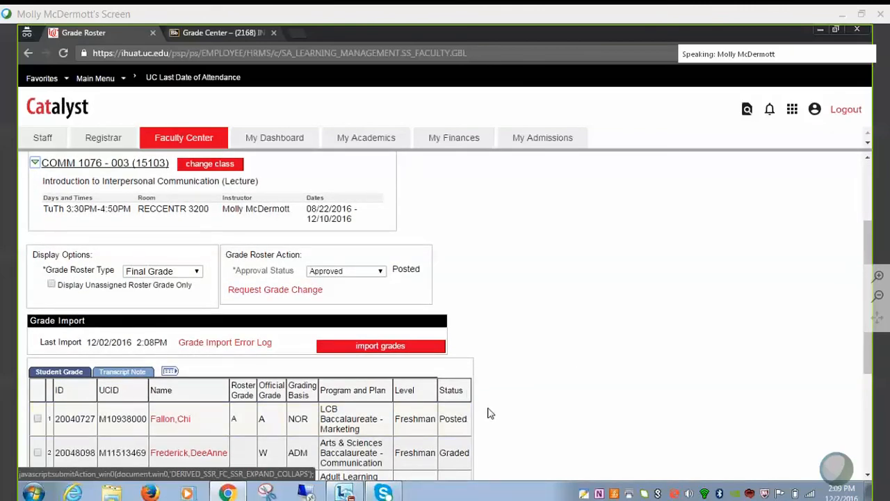
scroll(516, 396, "down", 2)
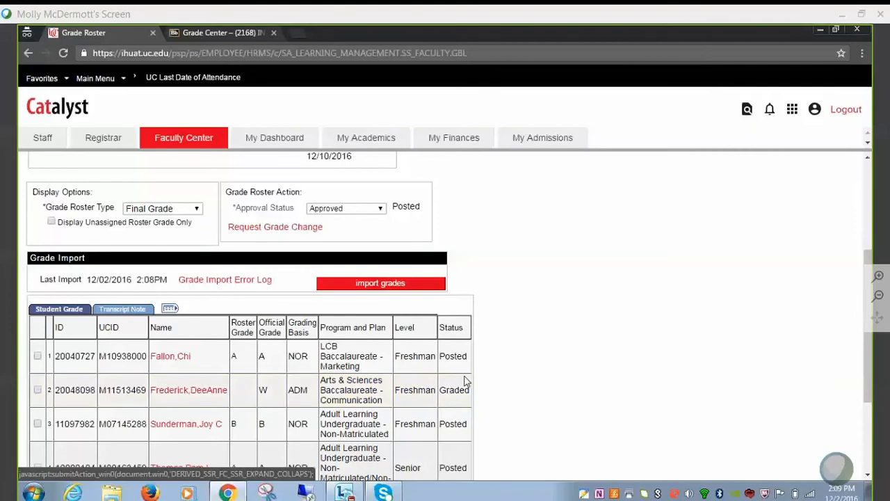
scroll(501, 371, "down", 3)
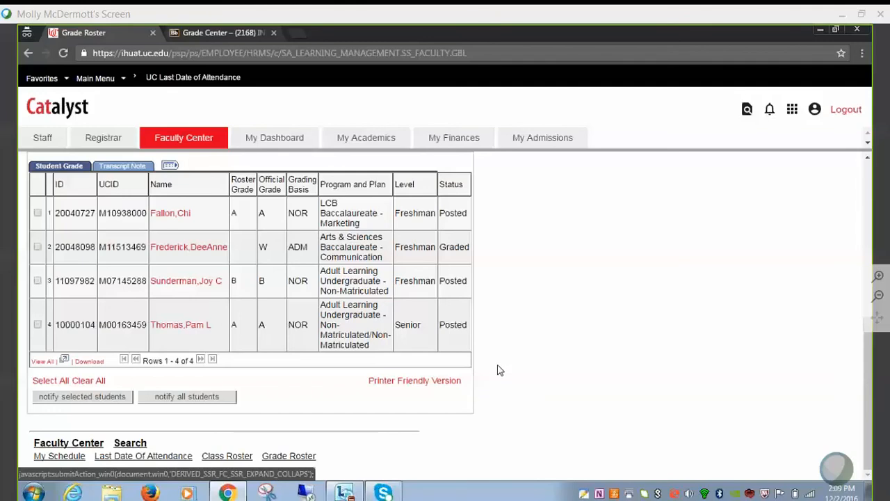
scroll(454, 364, "up", 5)
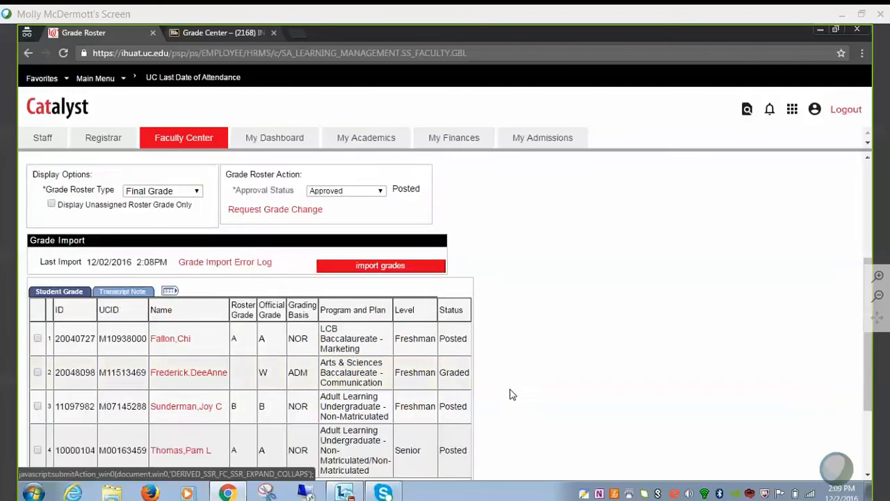
scroll(522, 395, "up", 1)
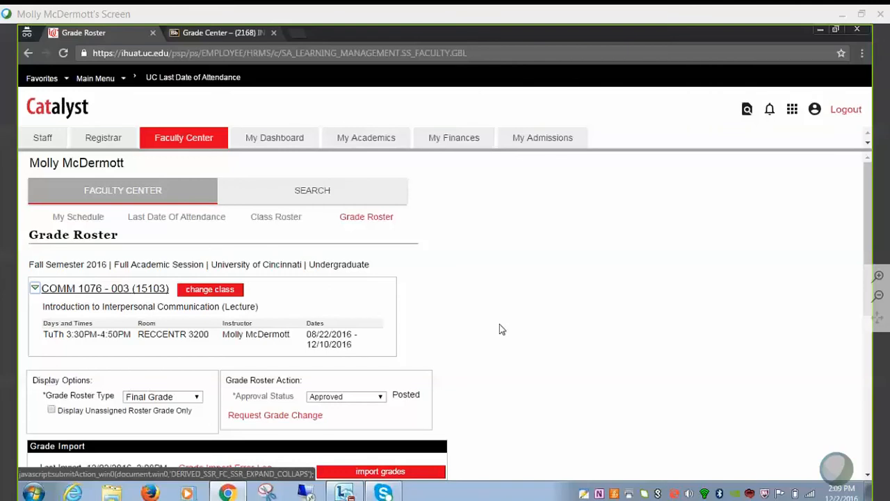
Return to the Fall 2016 teaching schedule and open the grade roster for COMM 1071-003, Intro Public Speech
left_click(111, 198)
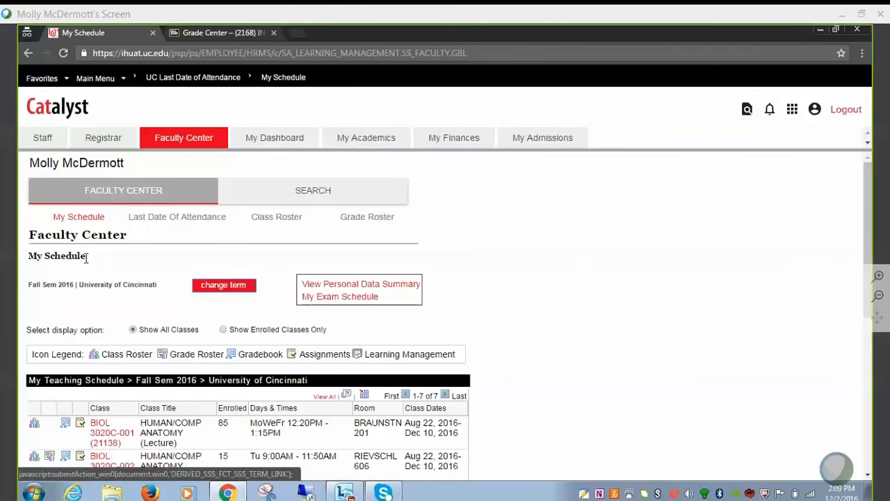
scroll(87, 257, "down", 3)
scroll(54, 327, "down", 3)
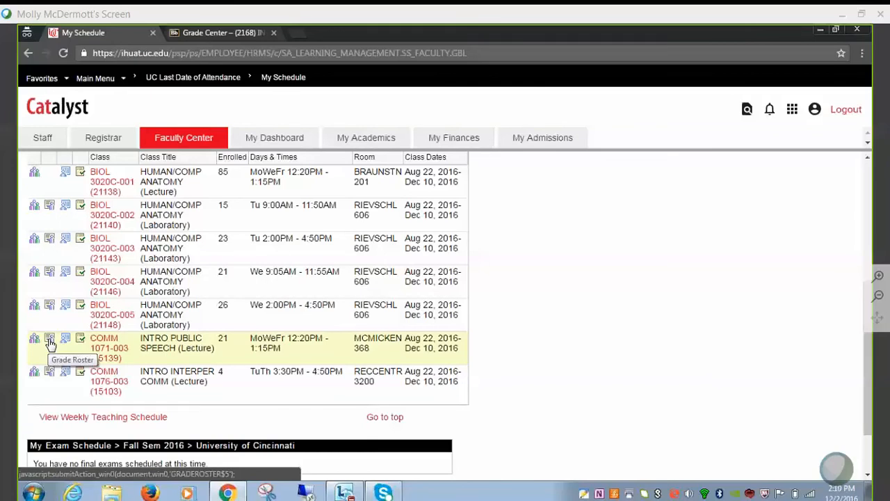
left_click(50, 342)
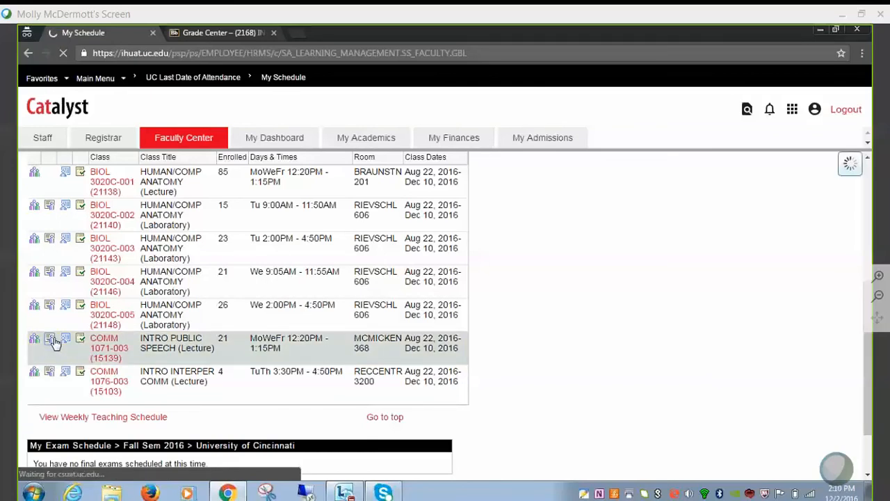
scroll(60, 339, "down", 3)
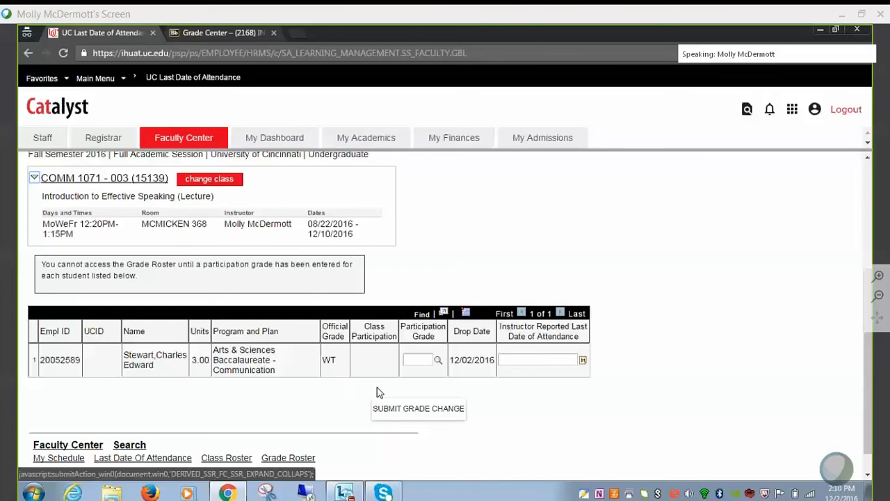
Assign participation grade WX, official withdrawal with no participation, to the listed student and submit the grade change without an attendance date
left_click(433, 359)
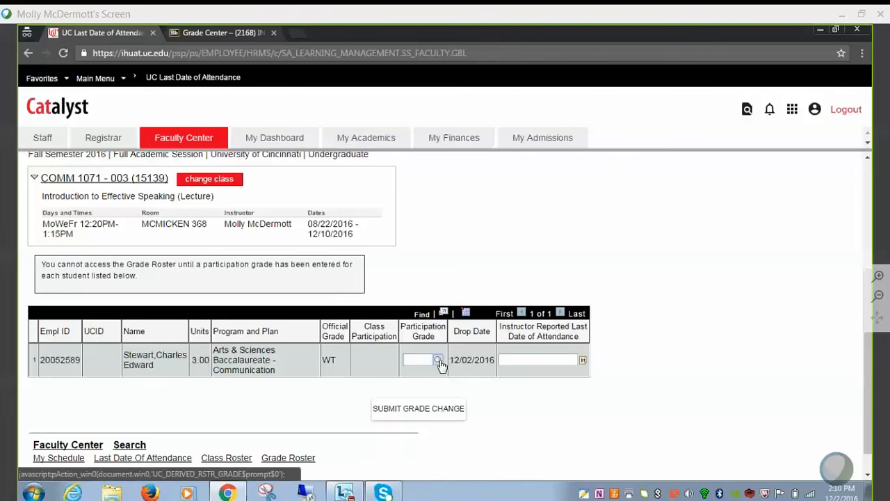
left_click(438, 361)
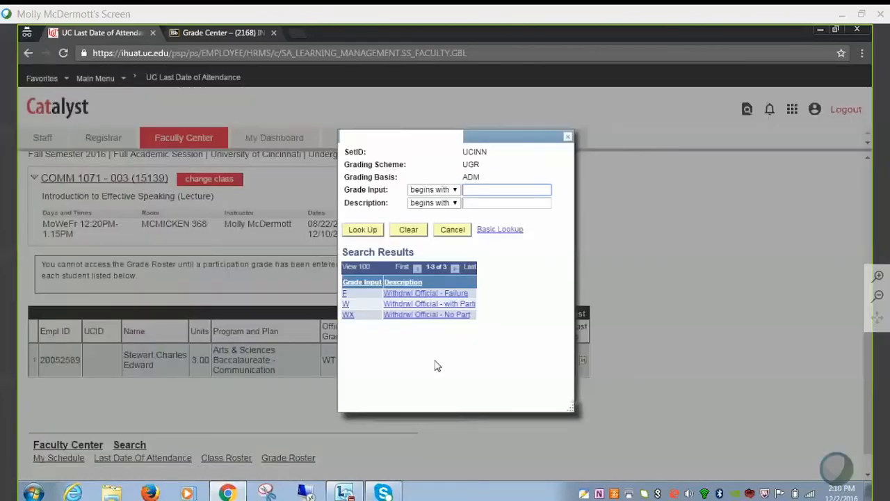
left_click(408, 317)
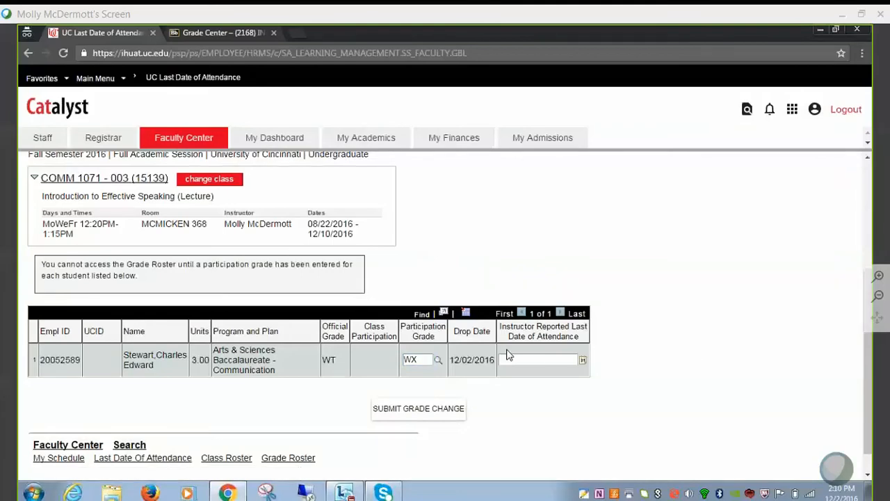
left_click(515, 357)
left_click(506, 398)
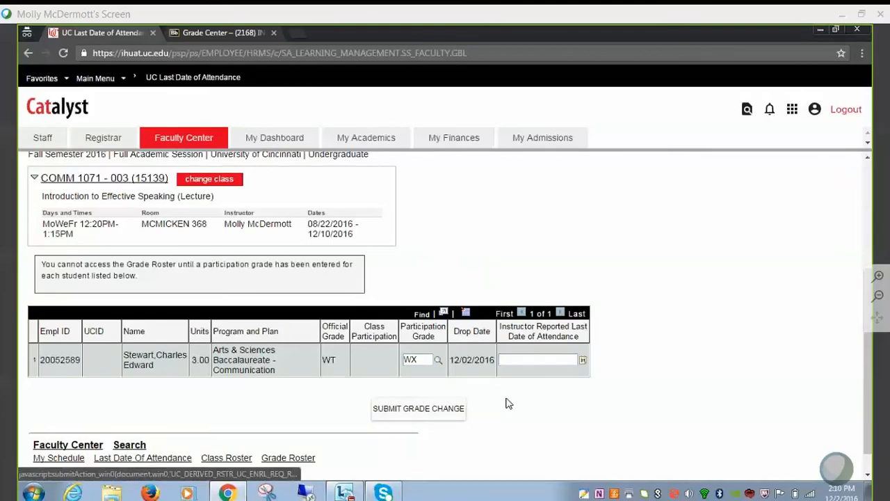
left_click(452, 412)
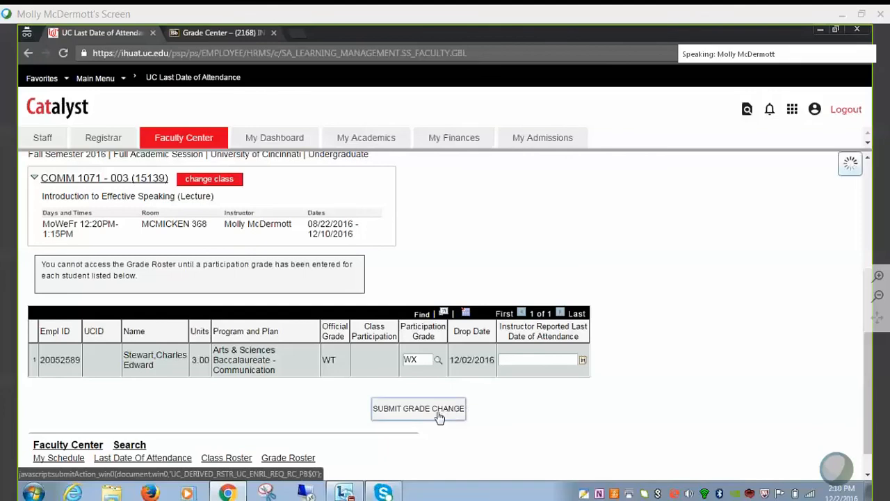
left_click(526, 358)
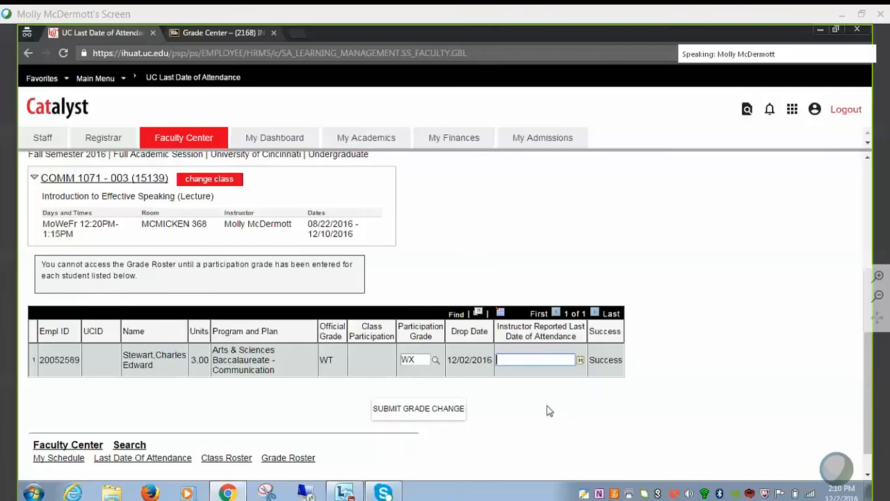
Open the Grade Roster for COMM 1071 - 003 and set the roster grade of the student in row 1 to A
scroll(522, 421, "up", 3)
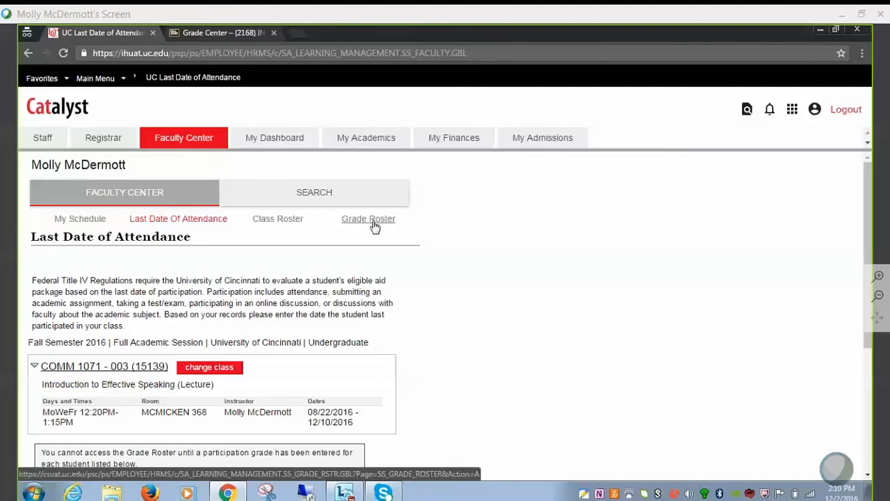
left_click(373, 224)
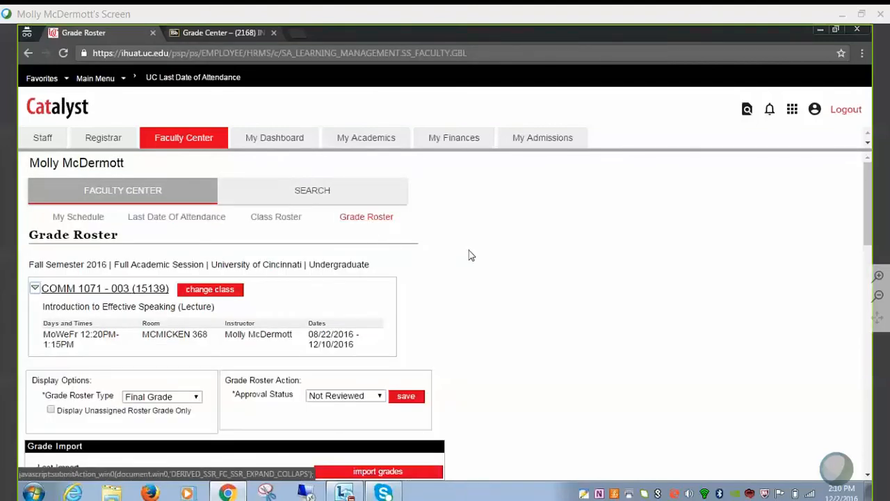
scroll(681, 322, "down", 3)
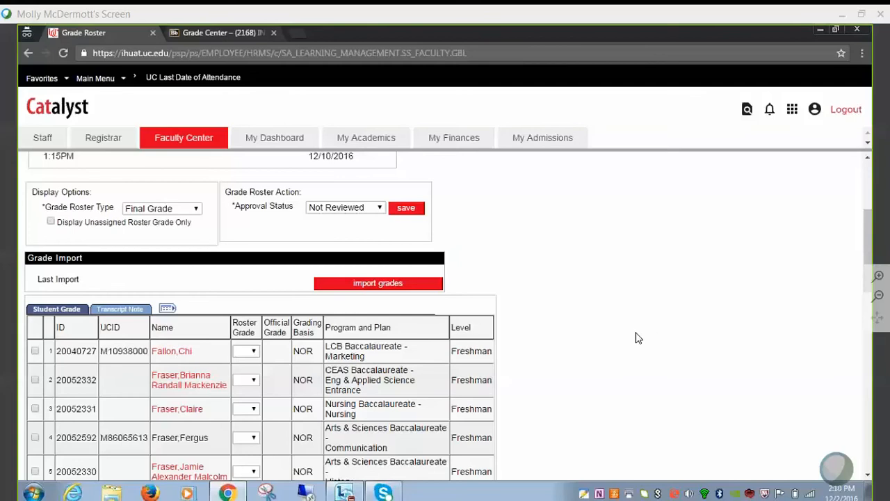
scroll(223, 369, "down", 1)
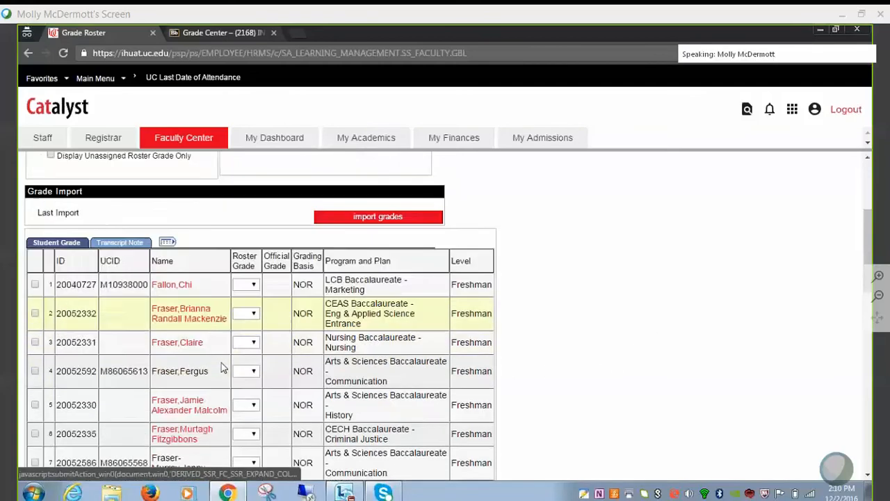
scroll(223, 368, "down", 1)
left_click(253, 227)
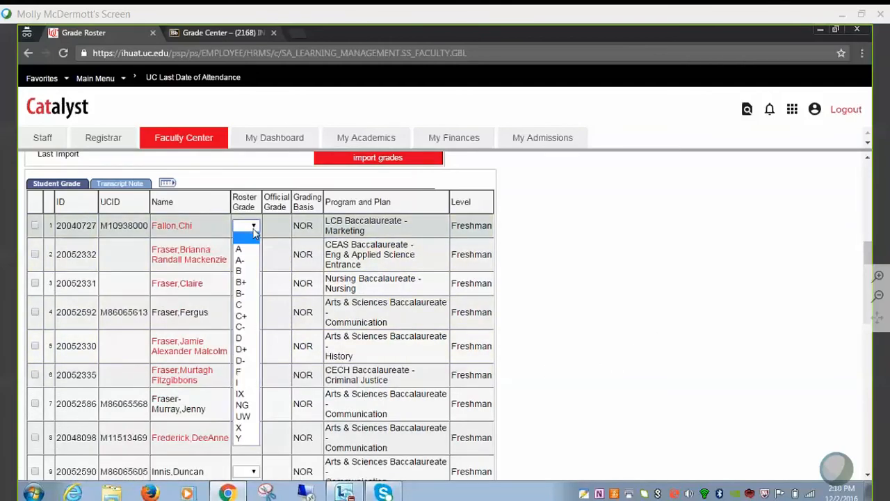
left_click(246, 250)
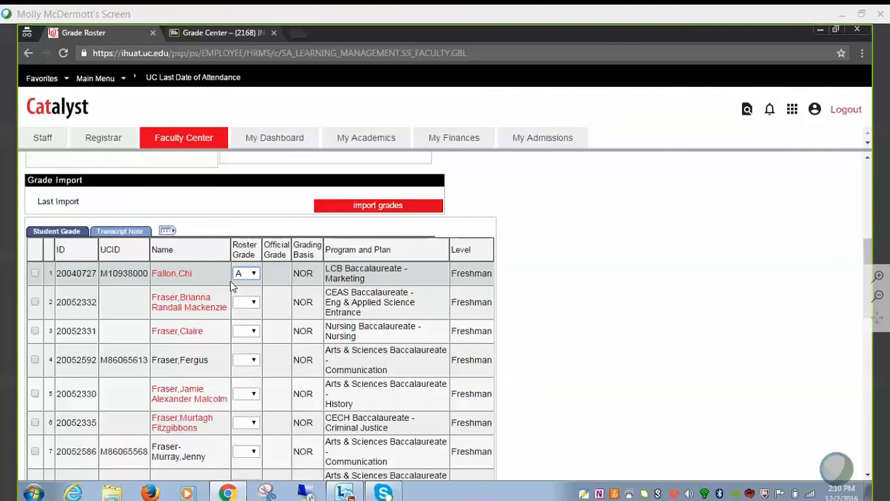
Select the students in rows 2, 4, 6, 11, 15 and 16 and add the grade A- to all of them at once
left_click(35, 301)
left_click(35, 359)
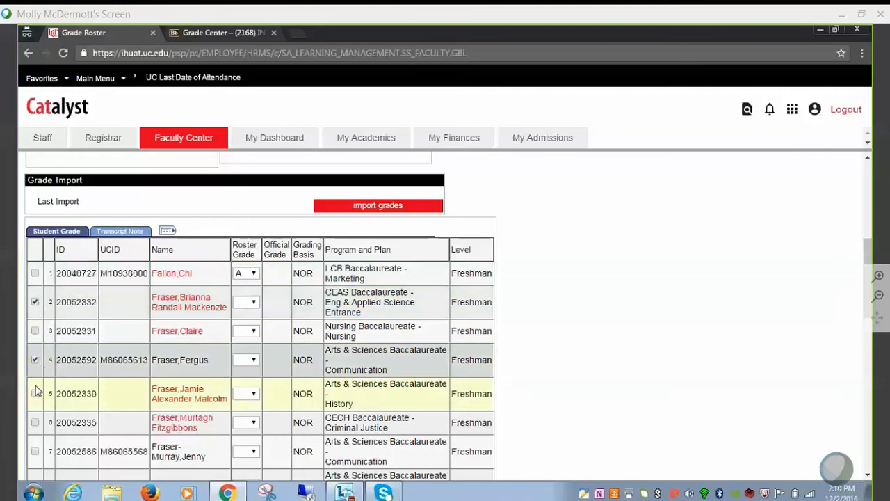
left_click(35, 422)
scroll(36, 410, "down", 3)
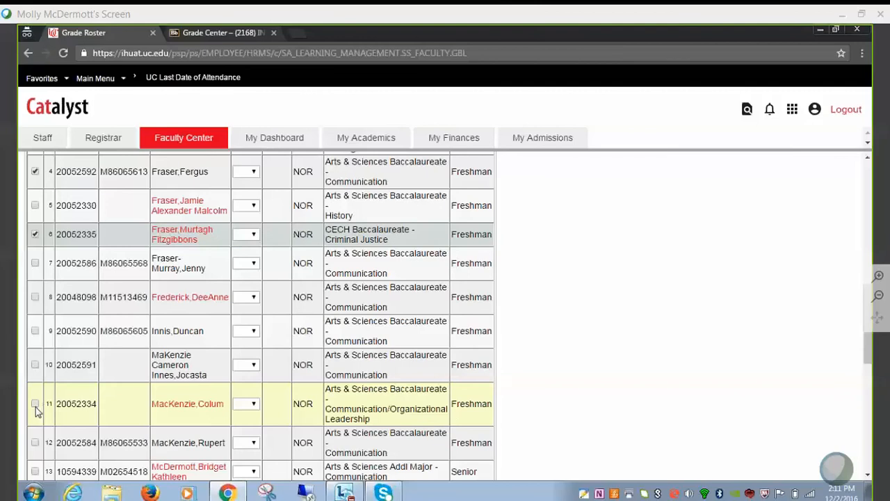
left_click(35, 405)
scroll(36, 410, "down", 2)
left_click(34, 409)
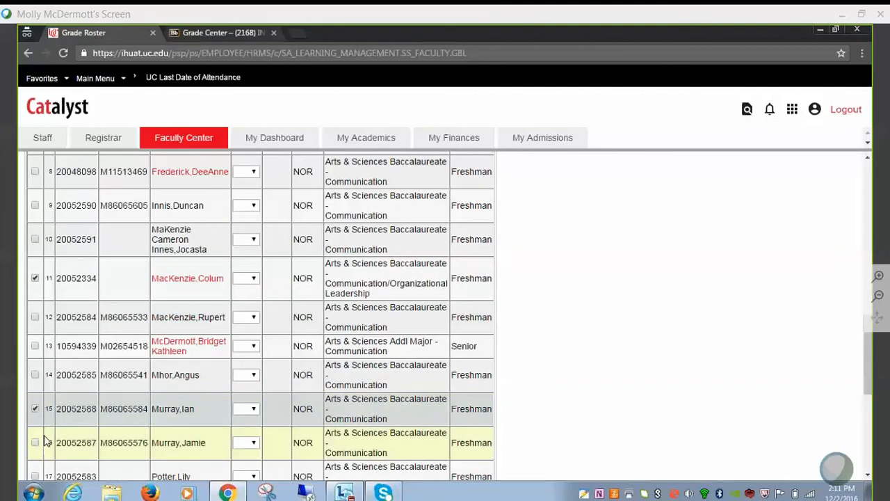
left_click(35, 443)
scroll(44, 443, "down", 5)
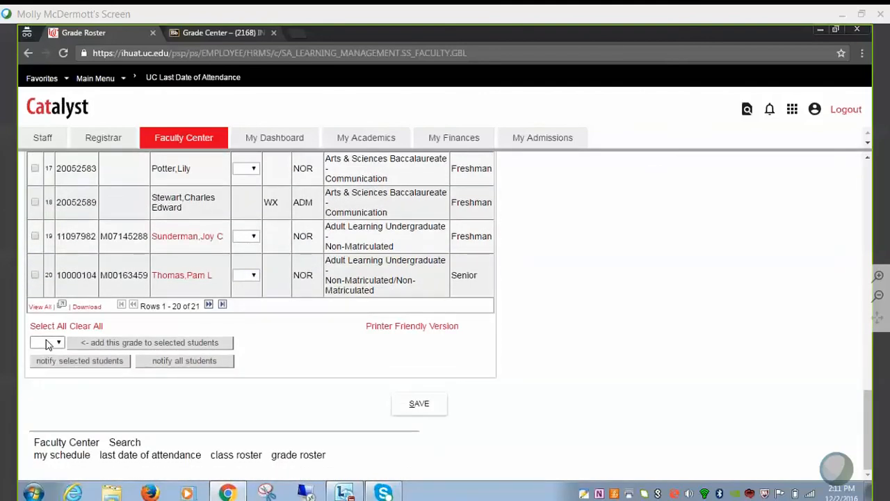
left_click(46, 343)
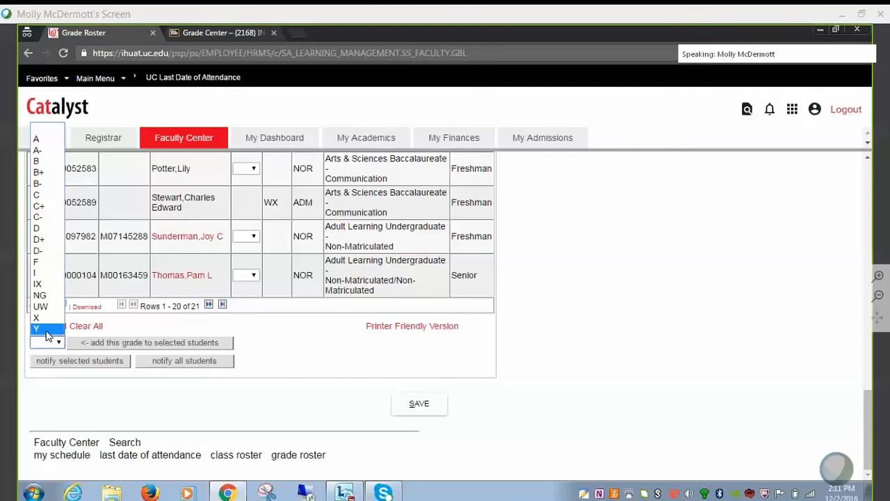
left_click(55, 155)
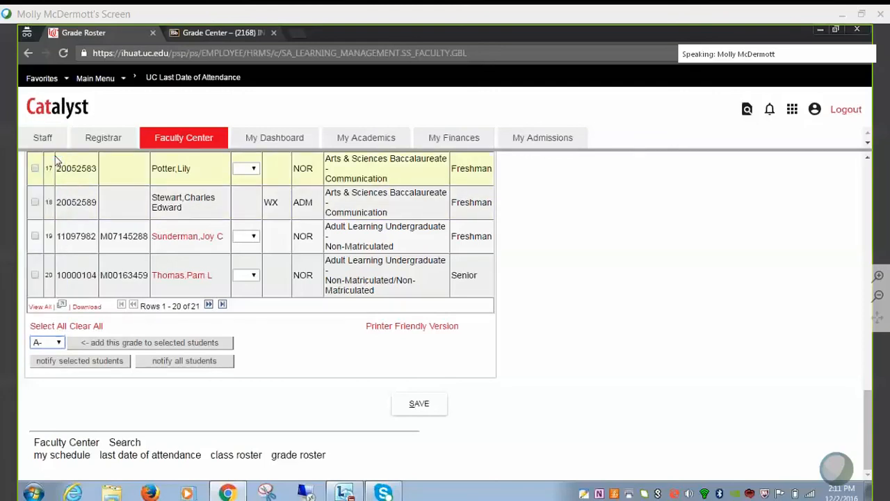
left_click(120, 348)
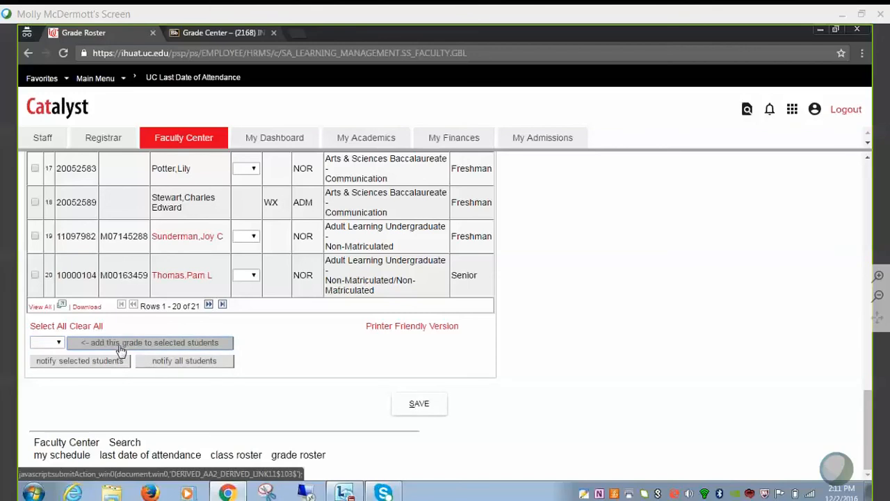
Check the roster grades of the selected students and the row paging at the end of the roster
scroll(459, 369, "up", 5)
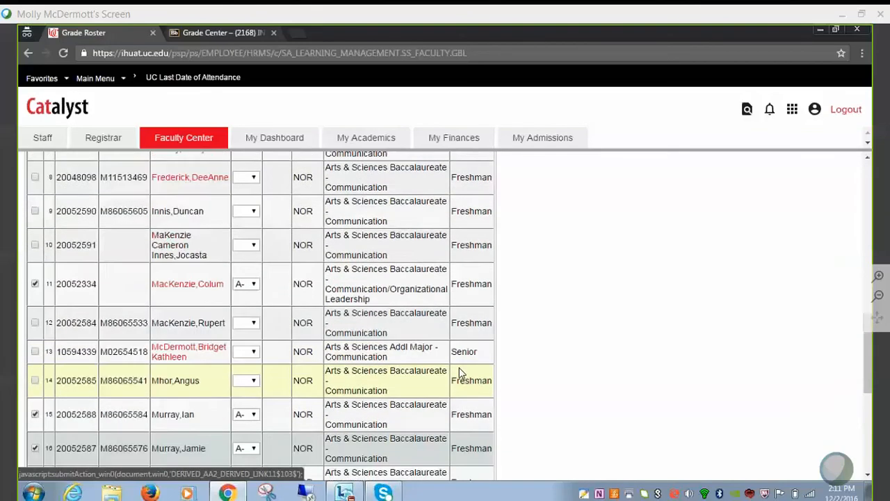
scroll(459, 373, "up", 5)
scroll(320, 276, "down", 3)
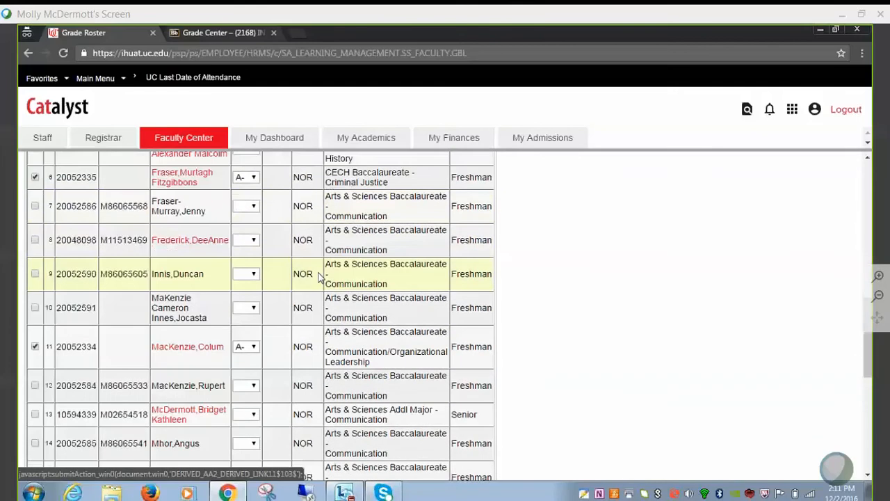
scroll(318, 276, "down", 6)
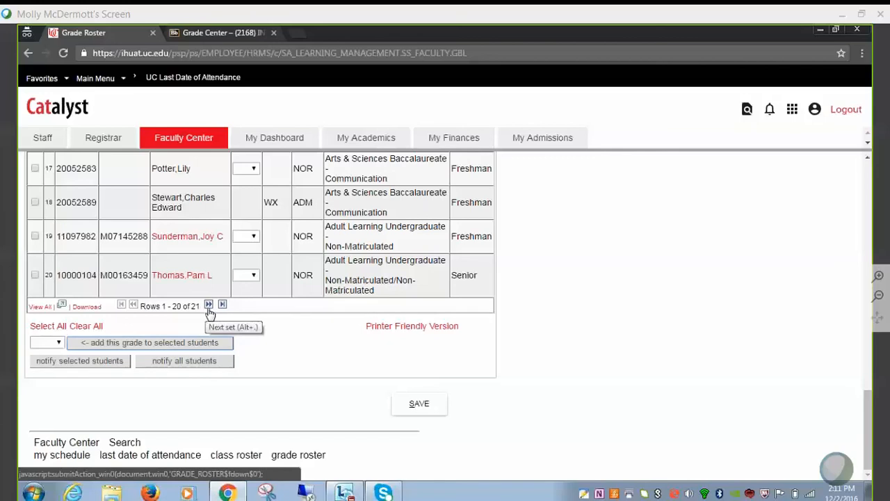
scroll(179, 315, "up", 6)
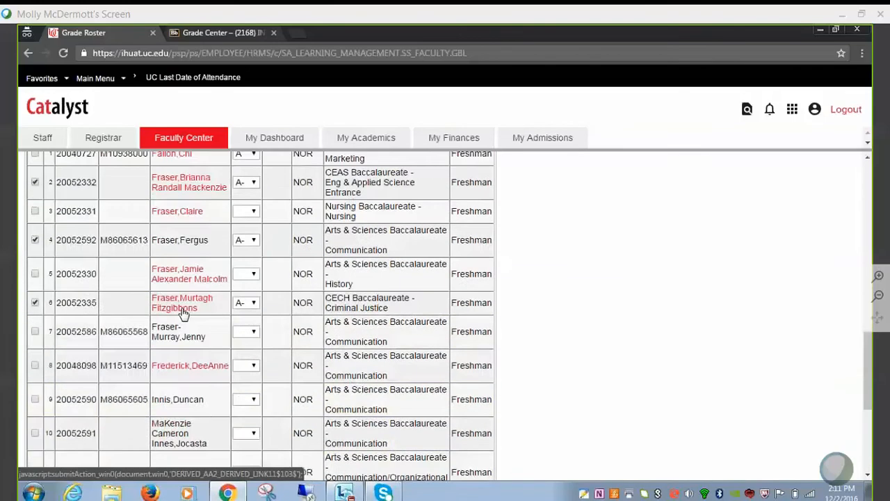
Page to the roster's last row and back, and expand the roster to show all students on one page
scroll(179, 315, "down", 6)
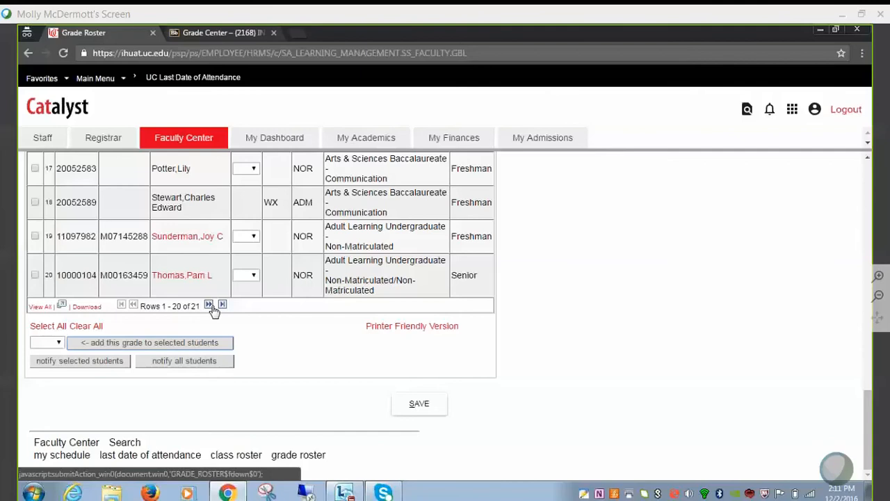
left_click(210, 306)
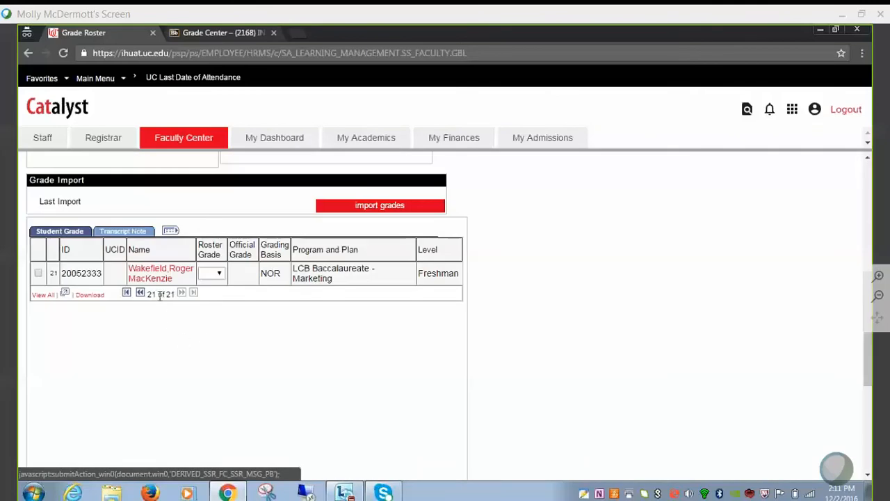
left_click(140, 294)
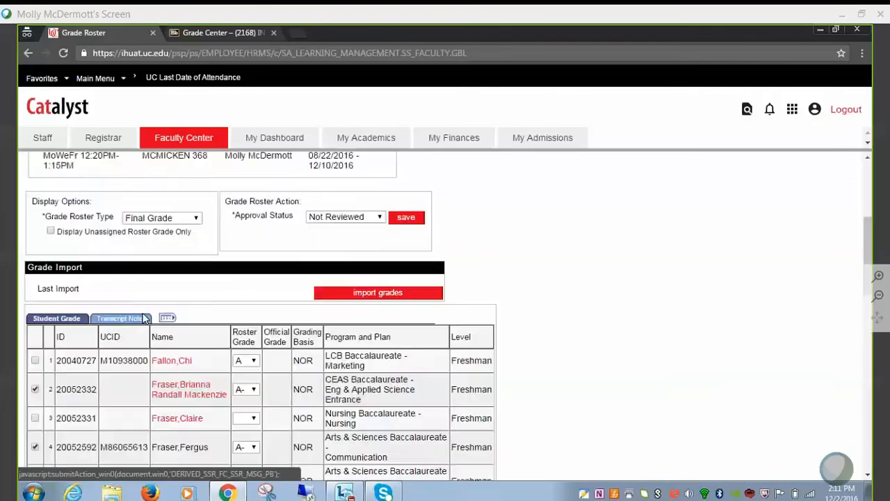
scroll(144, 318, "down", 10)
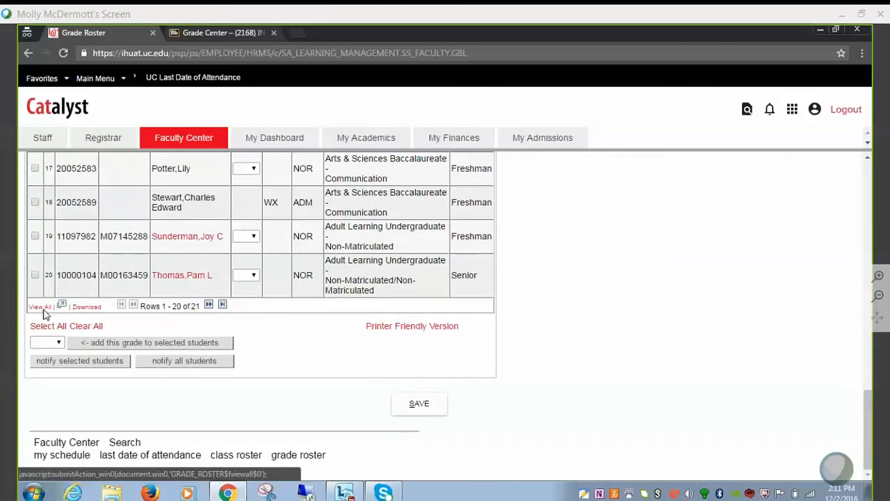
left_click(43, 311)
scroll(391, 351, "up", 2)
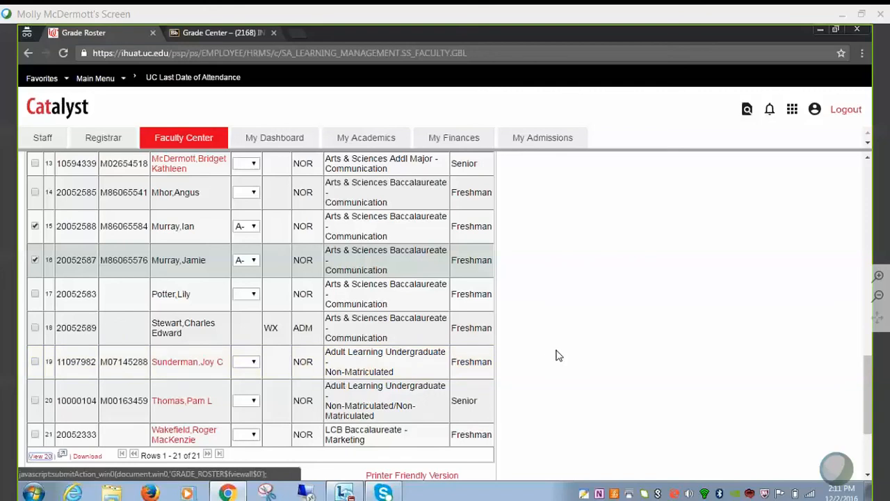
Set the roster grades of the students in rows 3, 5 and 7 to D, B- and D respectively
scroll(560, 317, "up", 8)
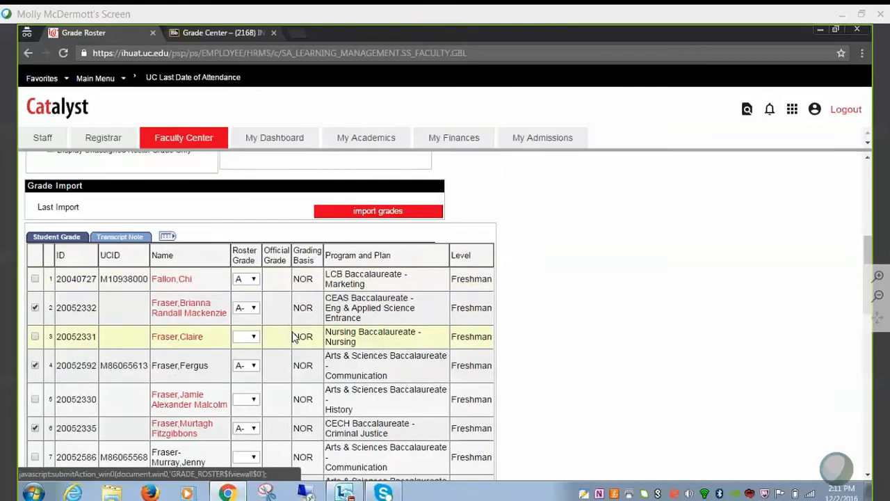
left_click(253, 337)
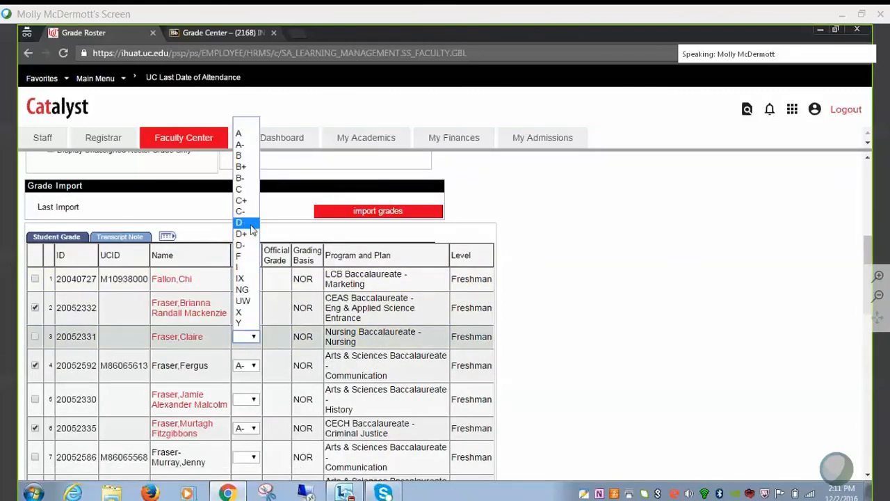
left_click(251, 226)
left_click(254, 399)
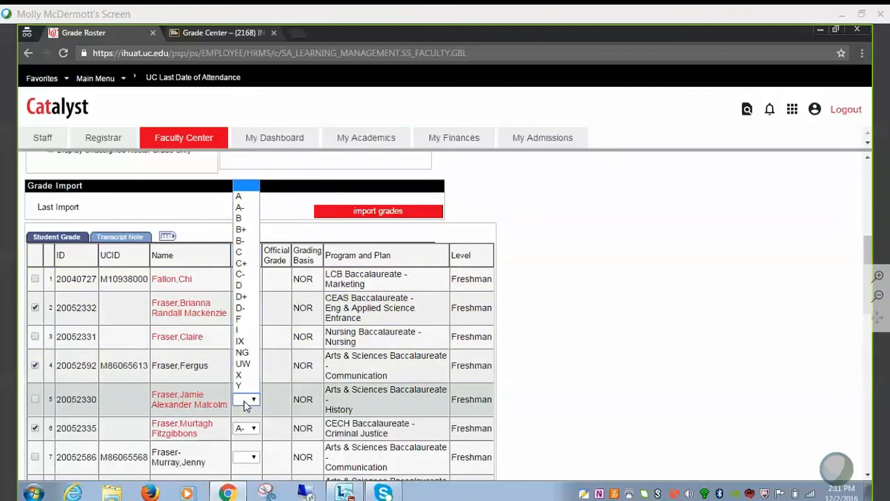
left_click(247, 240)
scroll(285, 322, "down", 1)
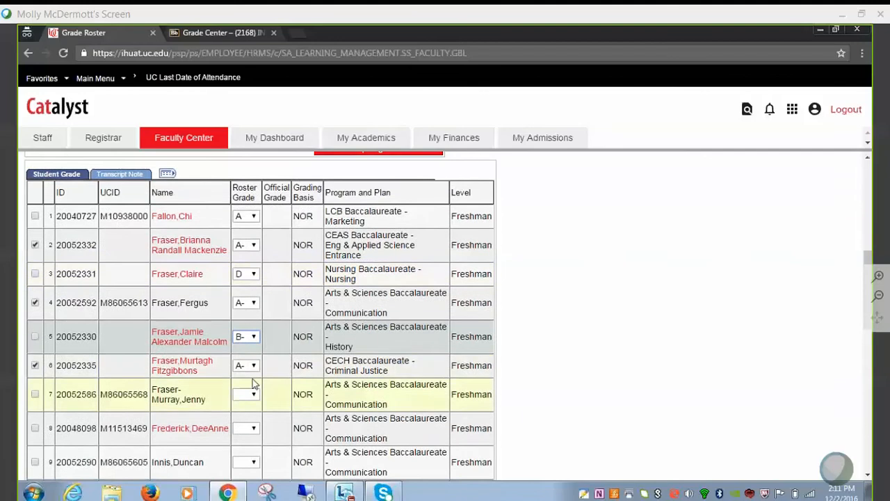
left_click(252, 394)
left_click(250, 281)
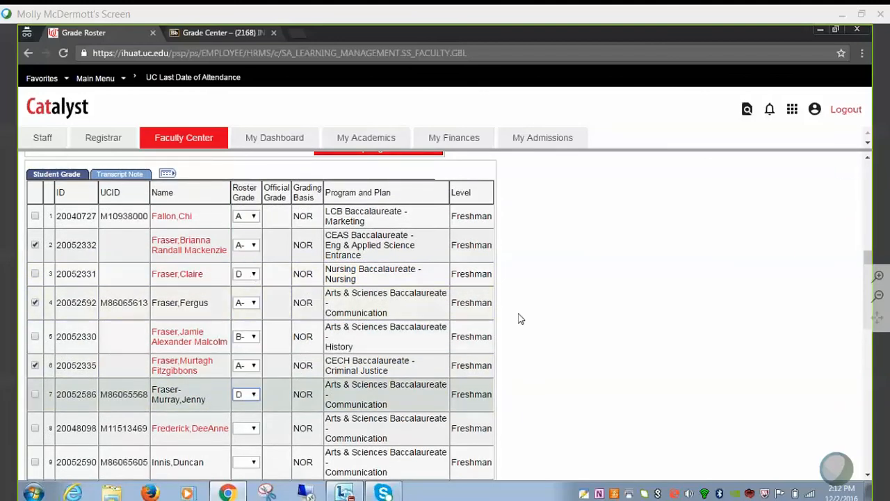
Assign roster grade B- to the student in row 8 and C+ to the student in row 10
scroll(518, 318, "down", 3)
left_click(250, 240)
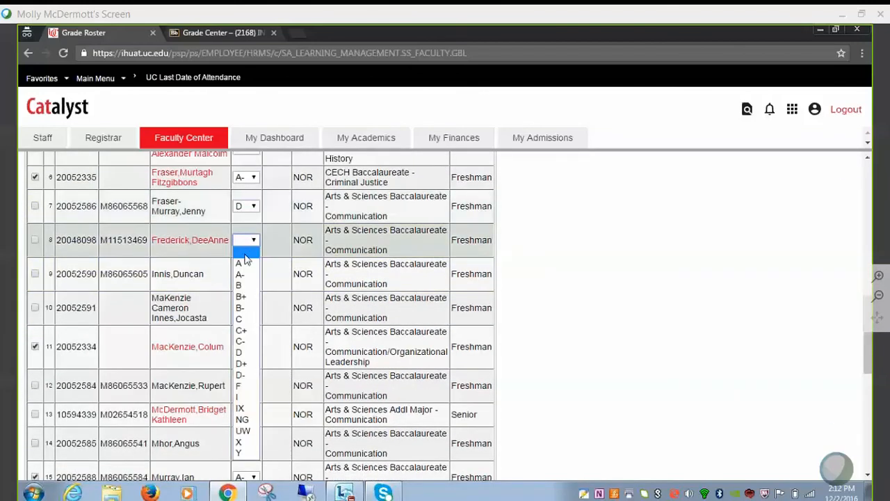
left_click(249, 307)
left_click(251, 308)
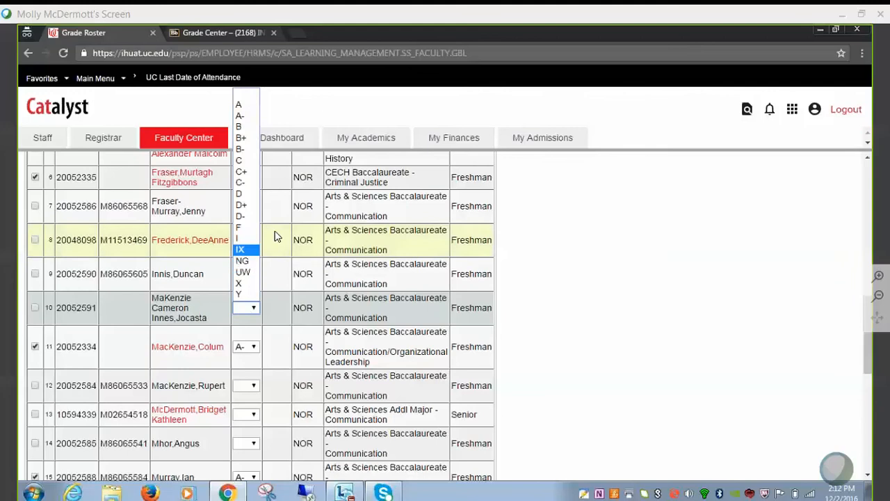
left_click(240, 171)
Set the roster grade to B for the student in row 12 and to D for the students in rows 13 and 14
scroll(258, 264, "down", 2)
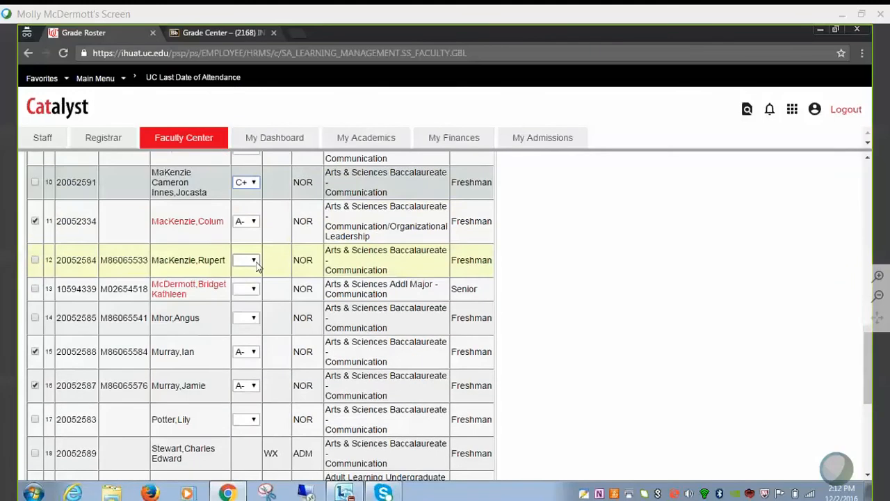
left_click(255, 260)
left_click(240, 306)
left_click(251, 291)
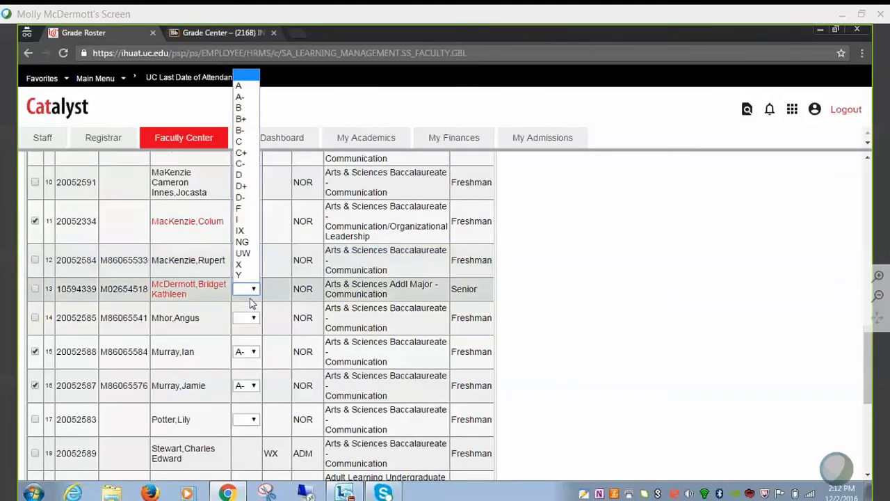
left_click(242, 174)
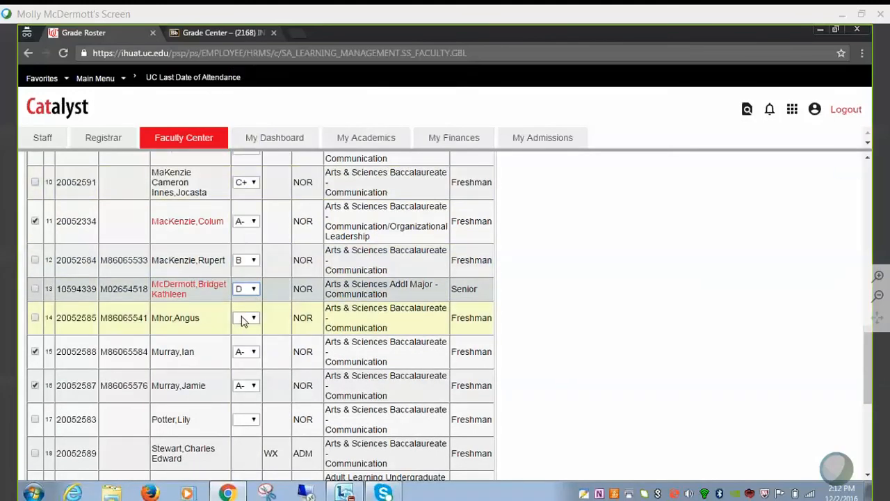
left_click(244, 319)
left_click(249, 208)
Give the students in rows 17, 19, 20 and 21 the roster grades I, C, B and D respectively
scroll(264, 255, "down", 2)
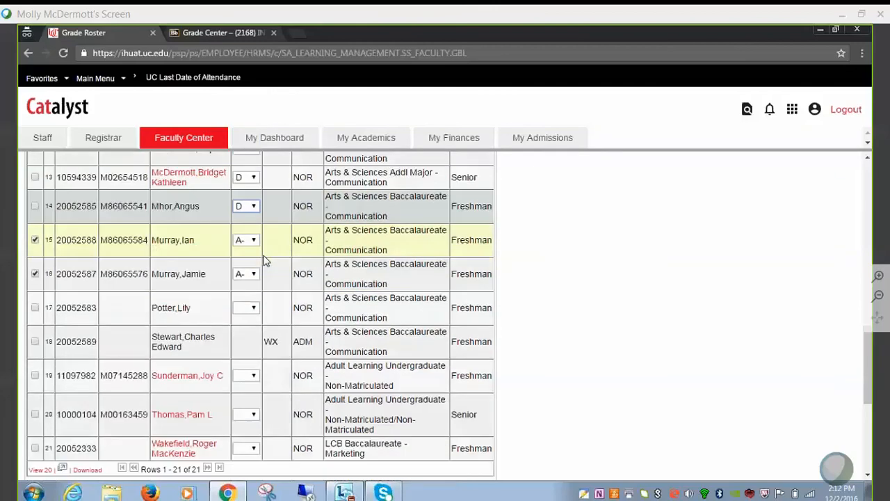
left_click(247, 294)
left_click(244, 227)
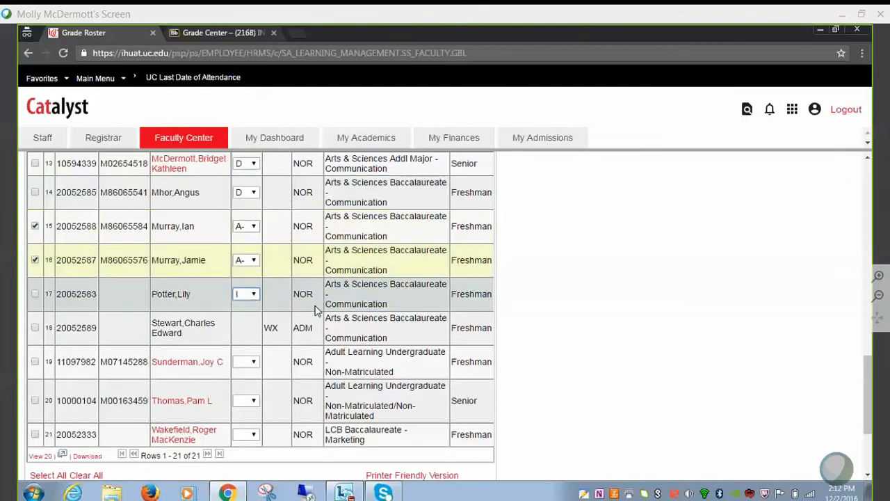
scroll(316, 381, "down", 2)
left_click(247, 236)
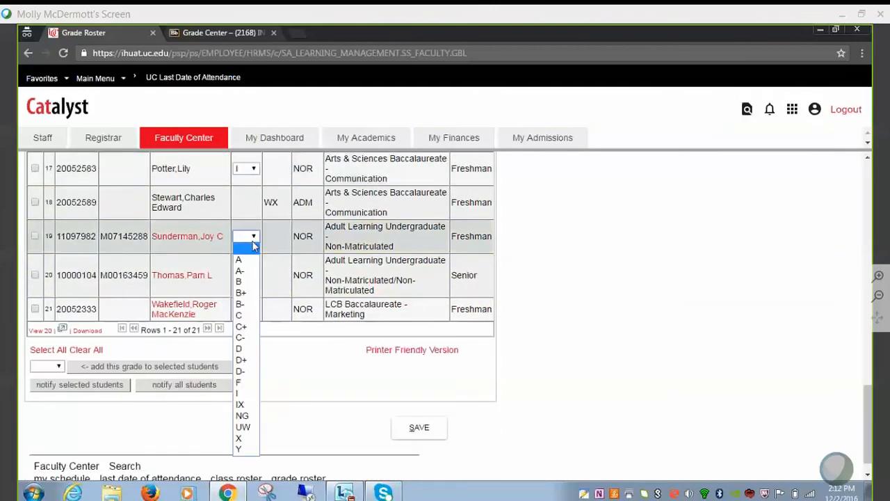
left_click(239, 315)
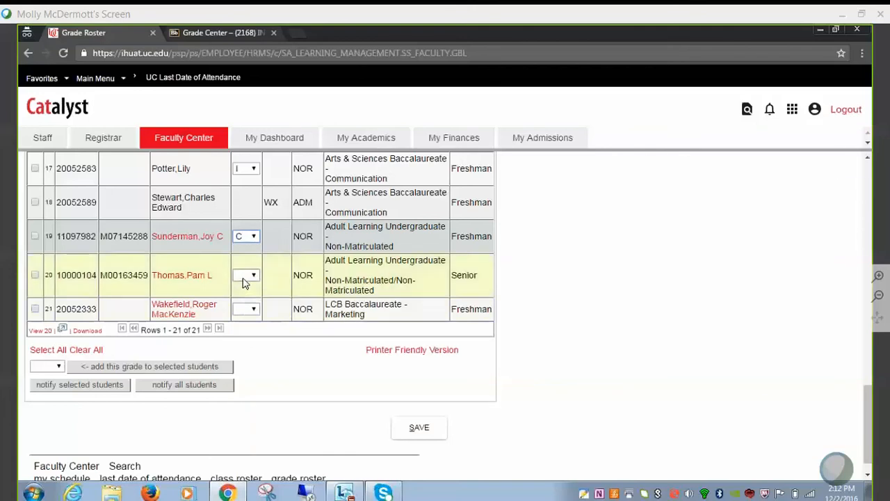
left_click(247, 275)
left_click(240, 94)
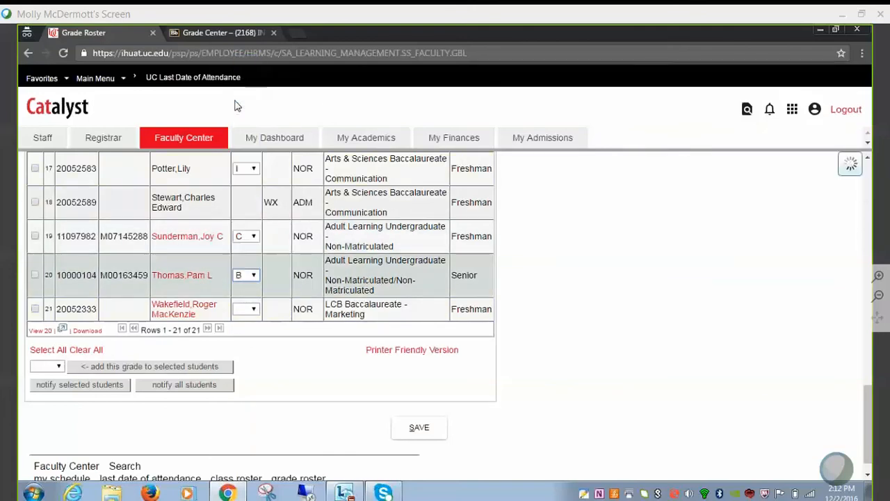
left_click(245, 309)
left_click(245, 209)
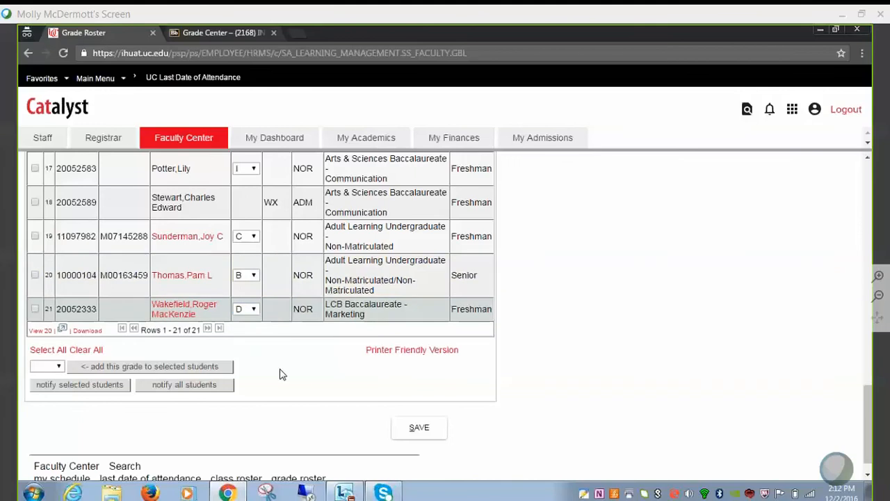
Try to set the approval status of the COMM 1071 - 003 roster to Approved
scroll(571, 379, "up", 3)
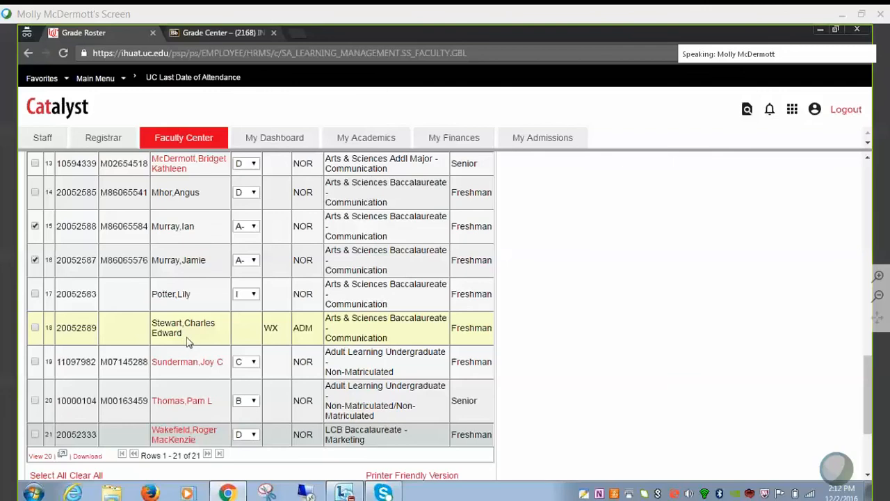
scroll(186, 341, "up", 10)
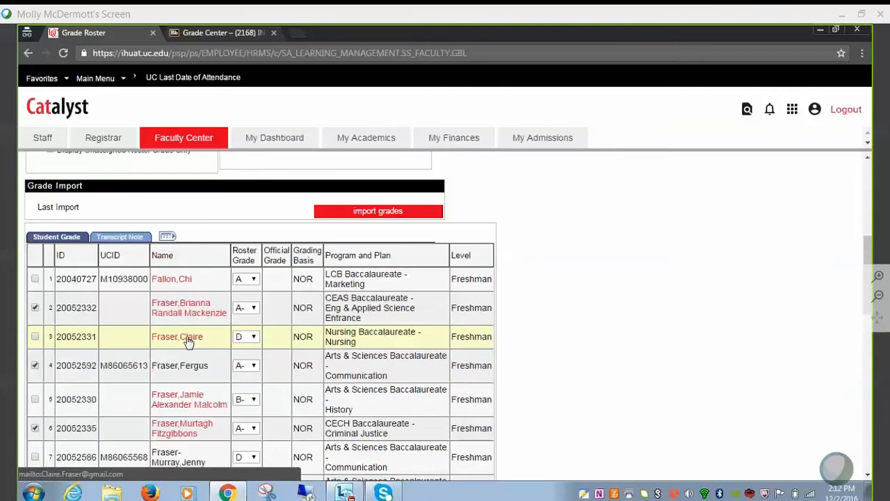
scroll(186, 341, "up", 4)
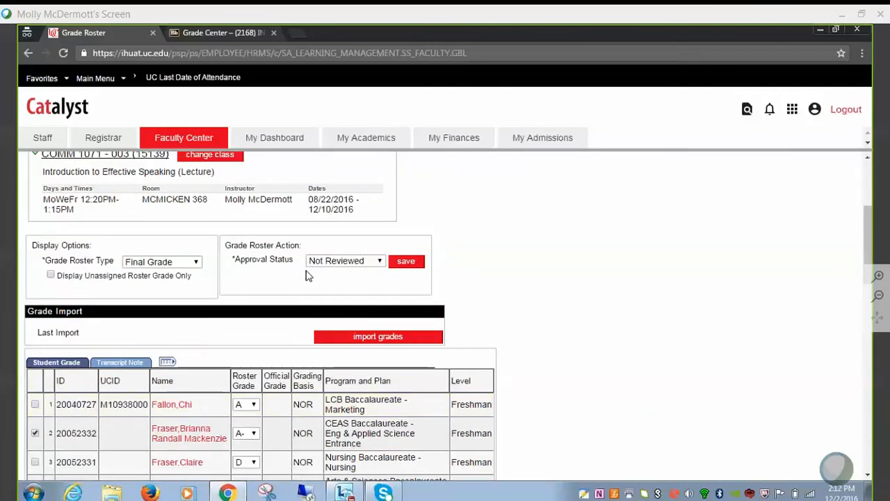
left_click(316, 261)
left_click(324, 272)
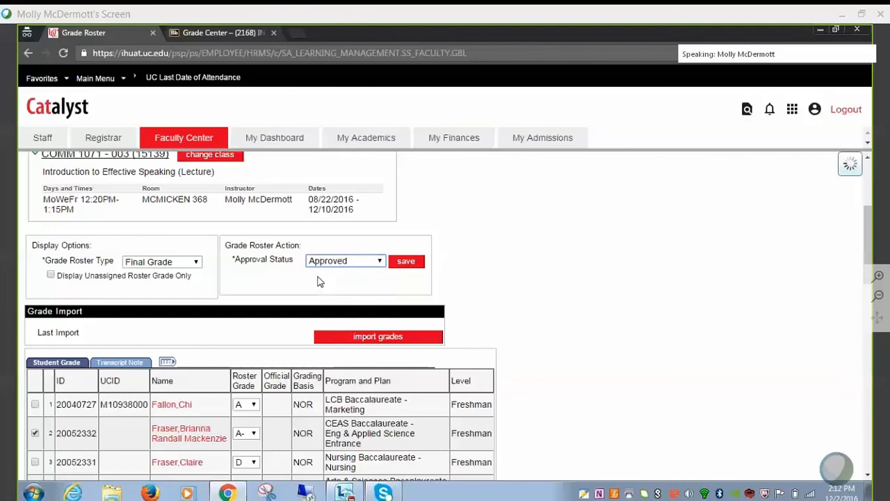
left_click(335, 312)
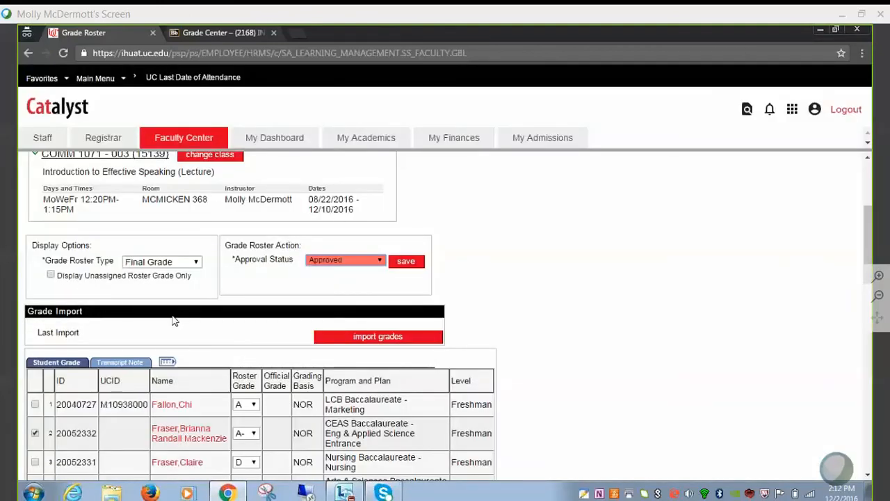
Return the approval status to Not Reviewed and display only the students with an unassigned roster grade
left_click(51, 275)
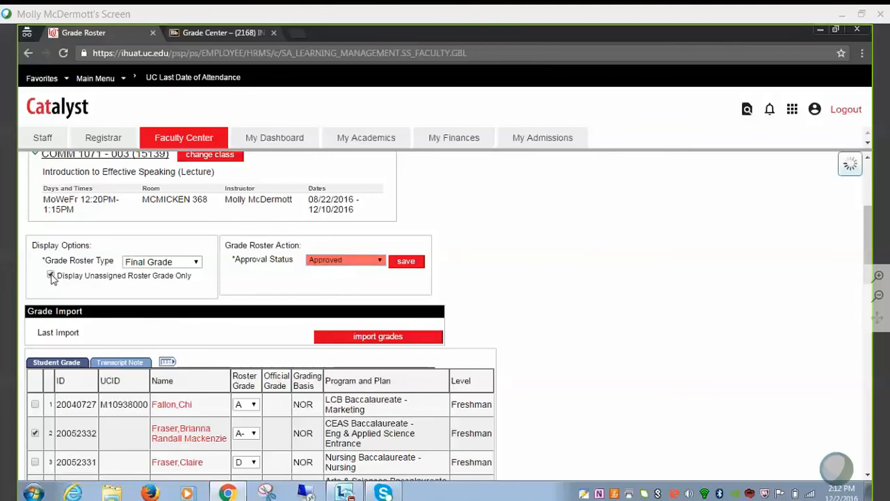
left_click(331, 311)
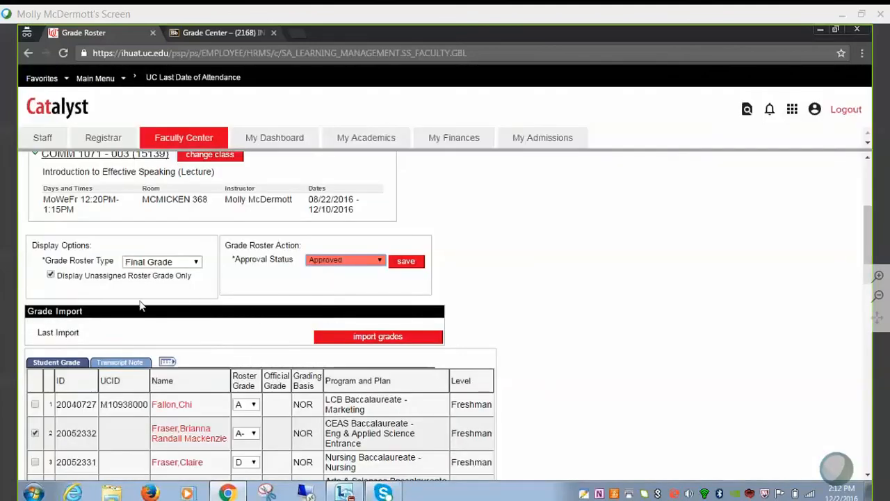
left_click(340, 260)
left_click(336, 280)
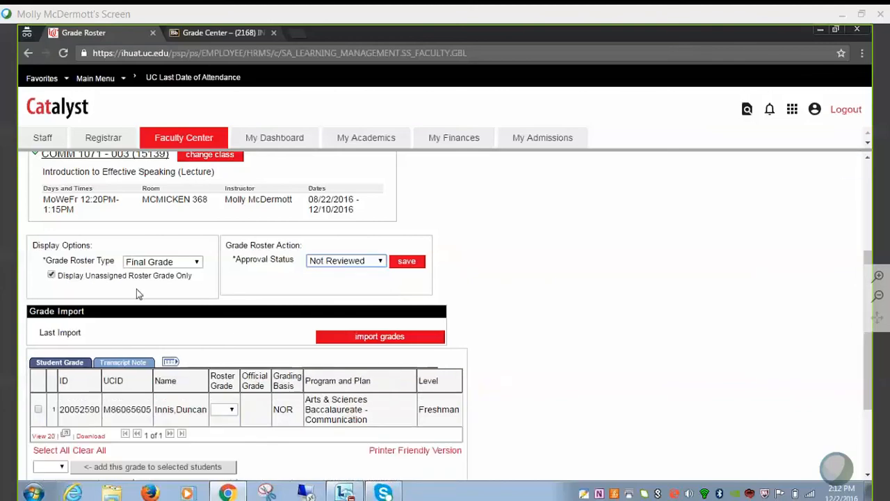
Set the listed ungraded student's roster grade to B and turn off the unassigned-only display to show the full roster
left_click(231, 411)
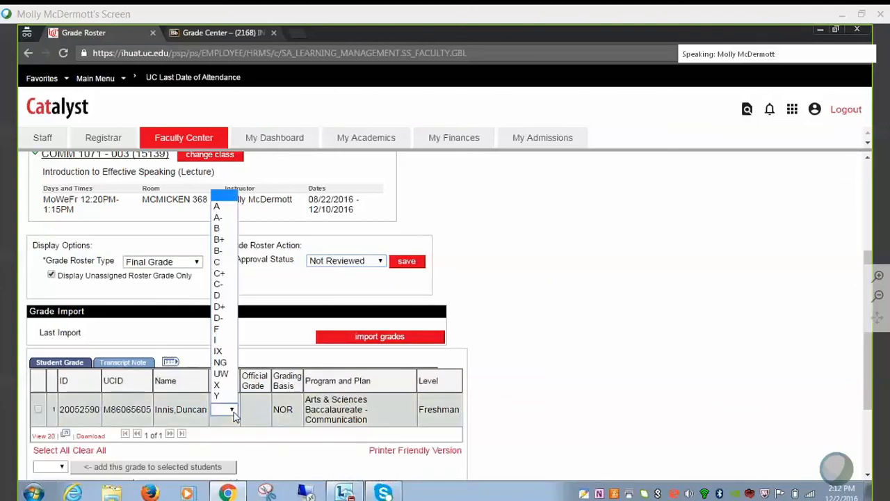
left_click(221, 229)
left_click(50, 274)
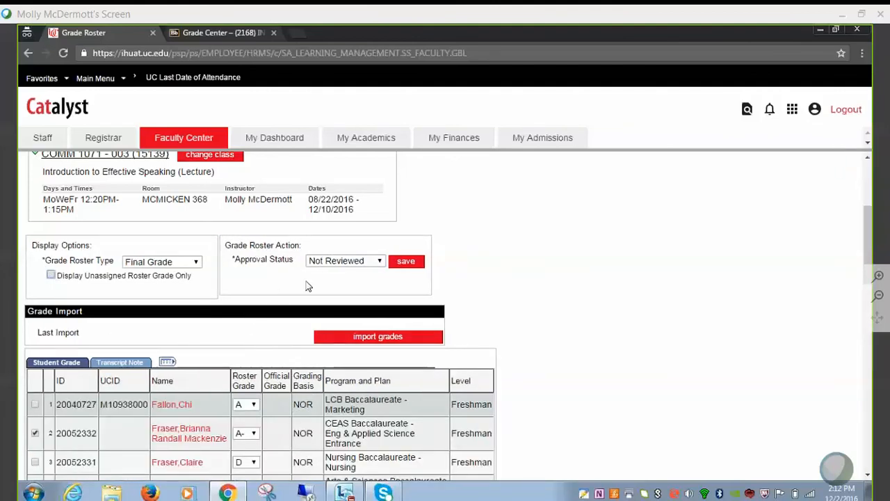
Set the COMM 1071 - 003 roster's approval status to Approved, check the roster grades, and save the roster
left_click(316, 263)
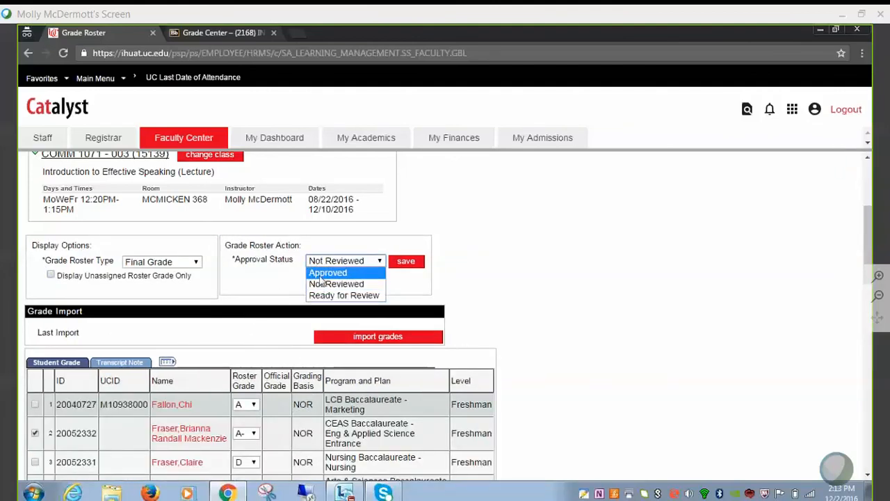
left_click(323, 273)
scroll(681, 313, "down", 3)
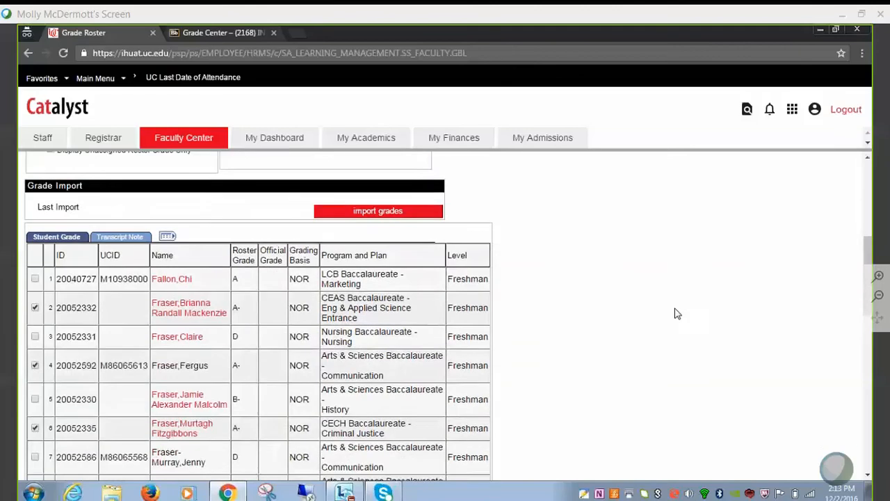
scroll(672, 312, "up", 2)
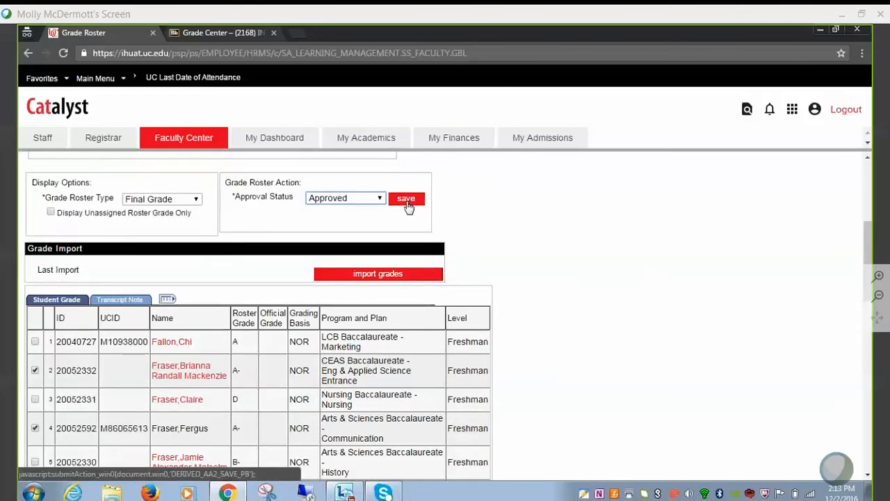
left_click(408, 203)
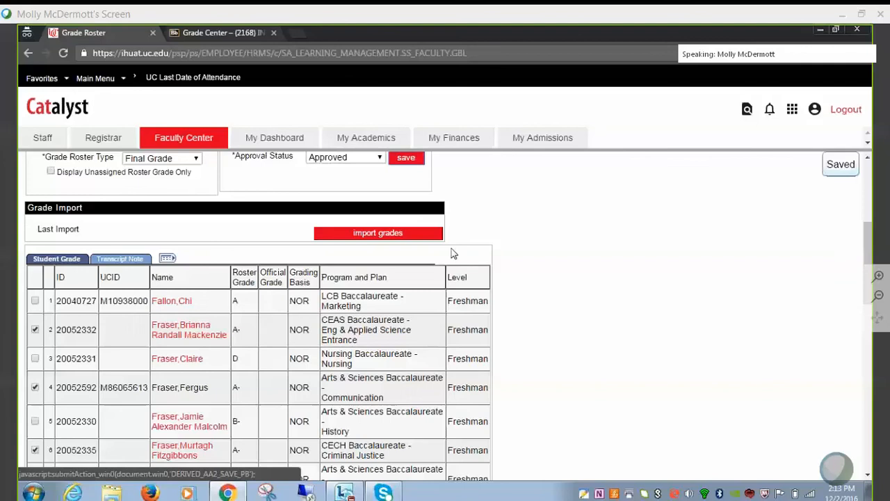
Post the approved final grades of the COMM 1071 - 003 roster
scroll(580, 244, "down", 1)
scroll(340, 216, "down", 5)
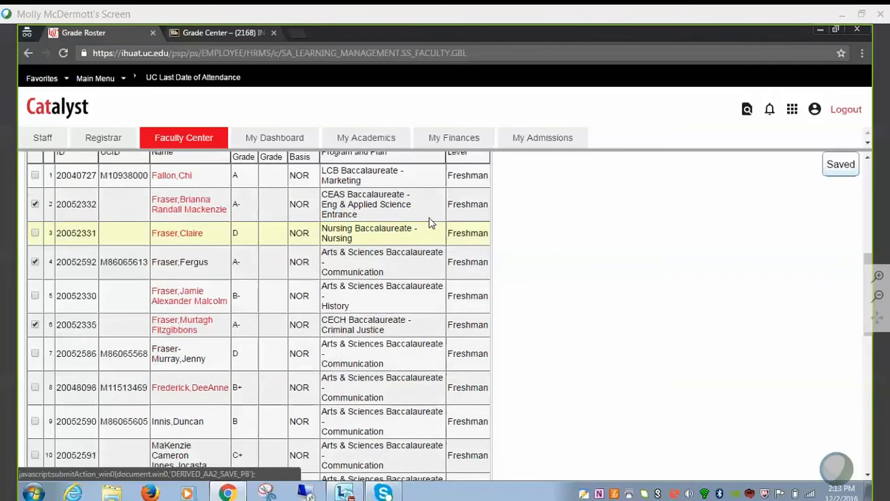
scroll(341, 216, "down", 5)
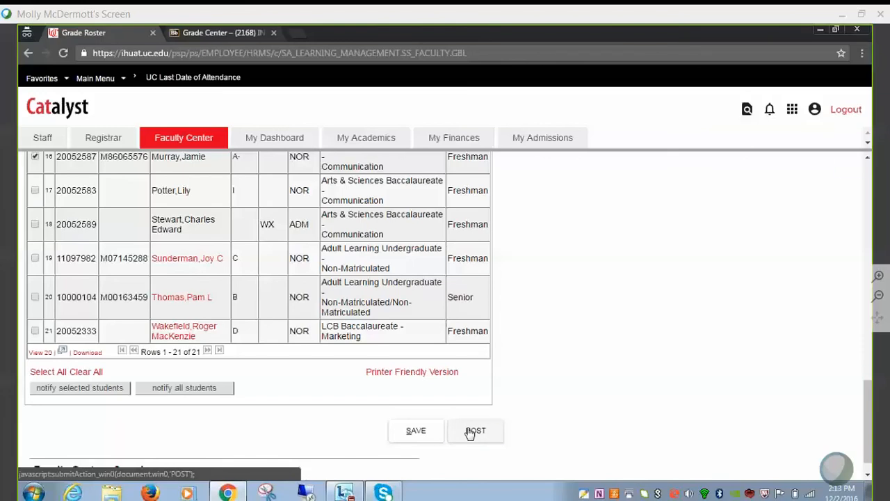
left_click(472, 431)
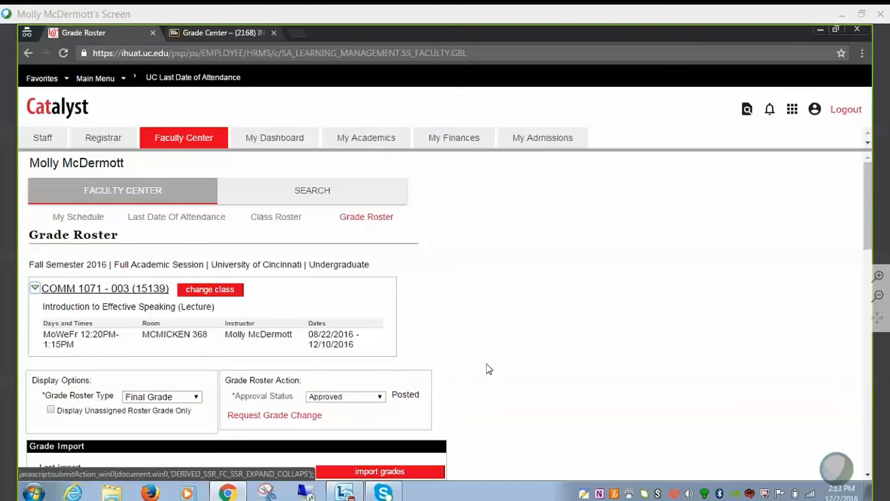
Open a grade change request for the posted COMM 1071 - 003 roster and set the third listed student's official grade to B
scroll(480, 372, "down", 3)
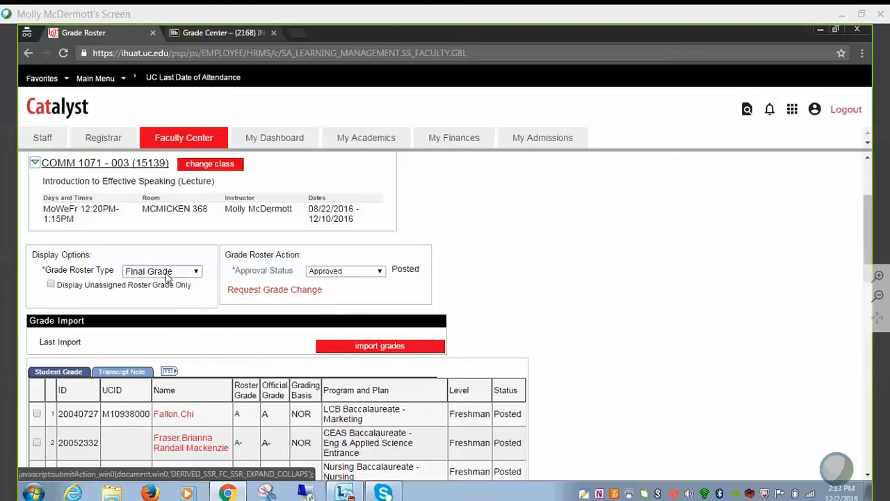
left_click(260, 298)
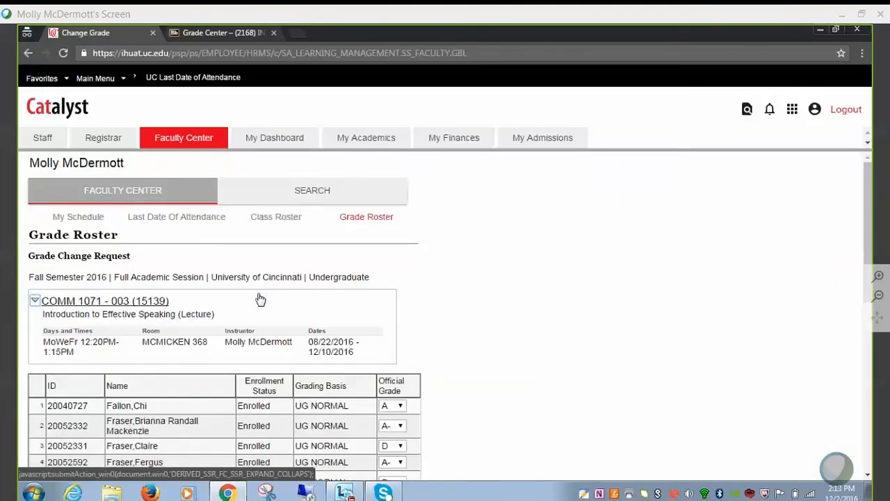
scroll(334, 407, "down", 3)
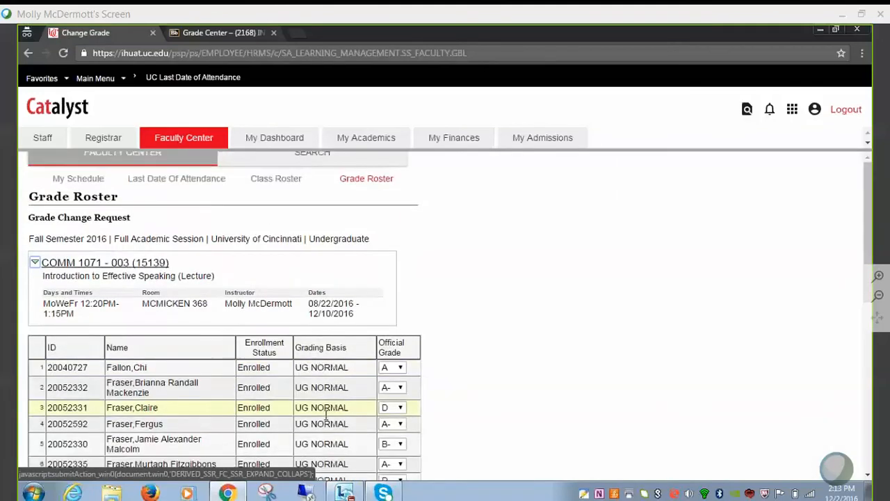
left_click(388, 322)
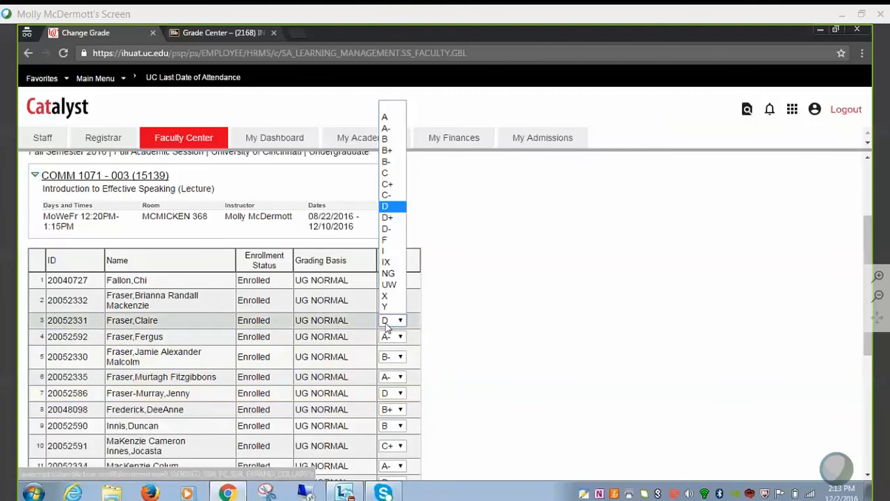
left_click(386, 140)
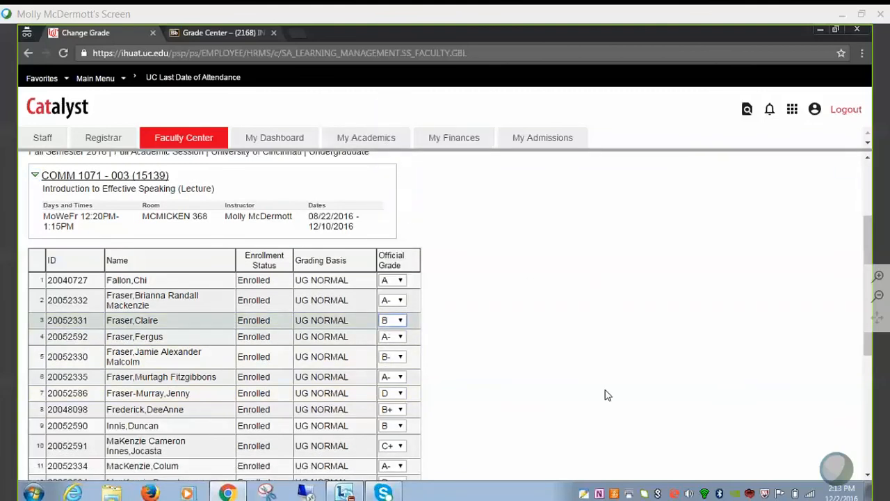
Submit the grade change request and check the transaction message for the student in row 3
scroll(604, 394, "down", 3)
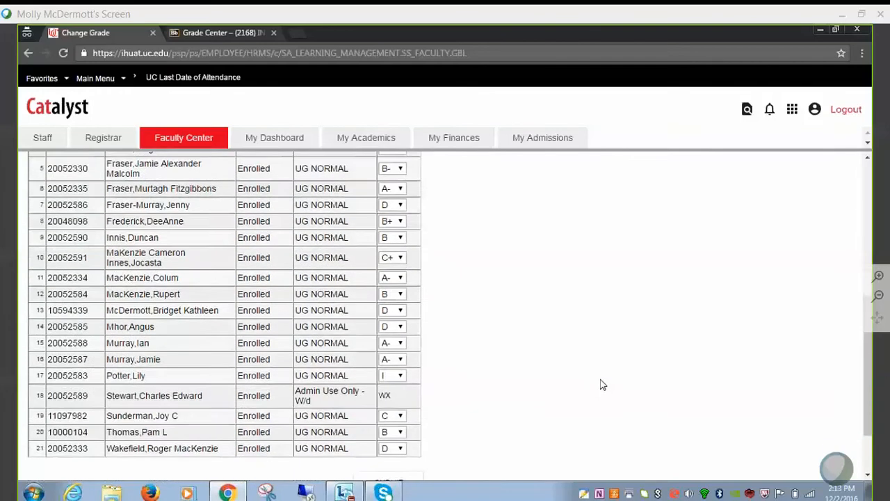
scroll(602, 385, "down", 1)
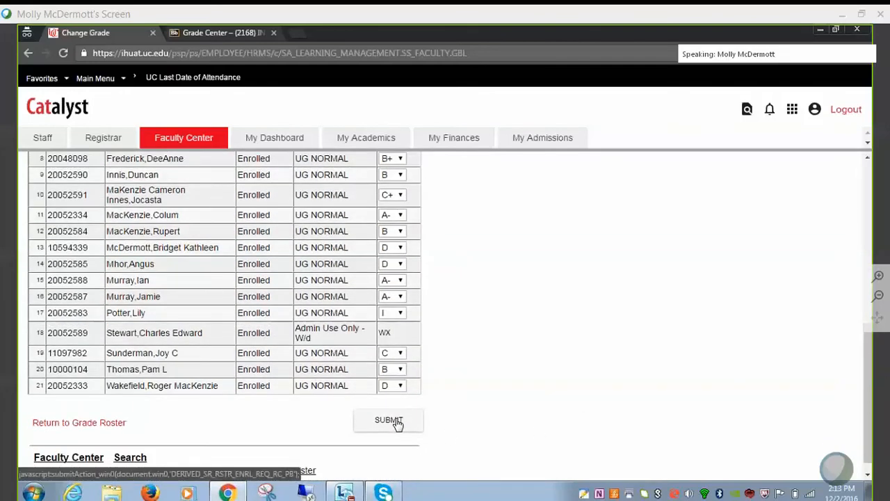
left_click(394, 420)
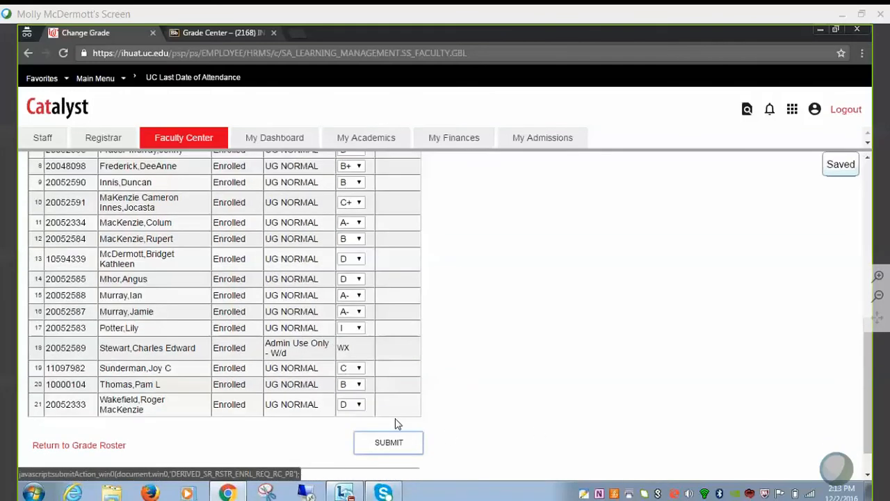
scroll(405, 420, "up", 5)
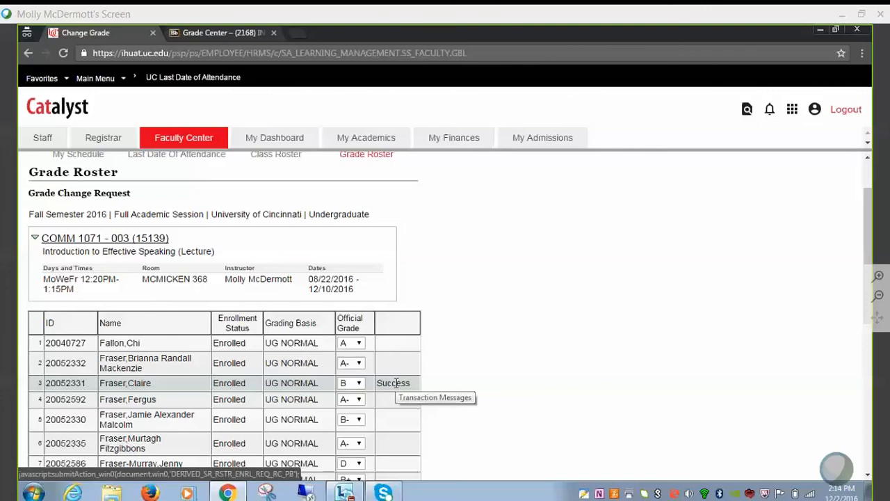
Return from the grade change request to the COMM 1071 - 003 grade roster
scroll(547, 386, "down", 3)
scroll(546, 387, "down", 3)
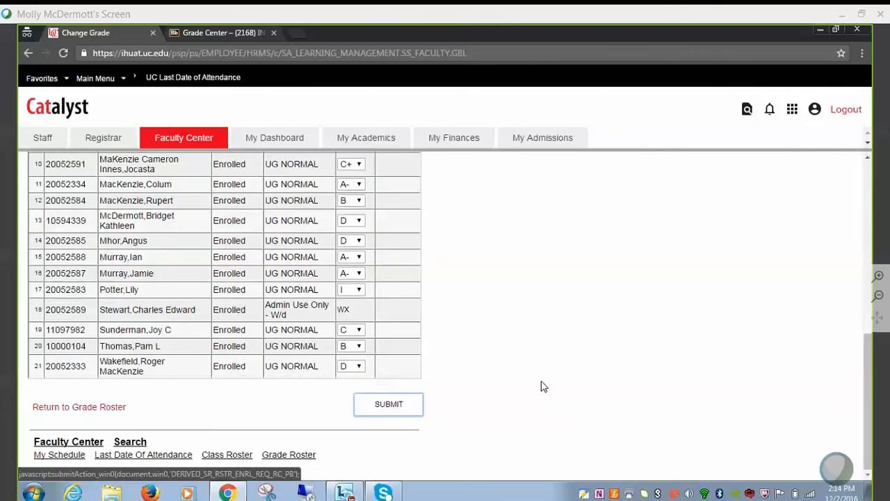
left_click(103, 409)
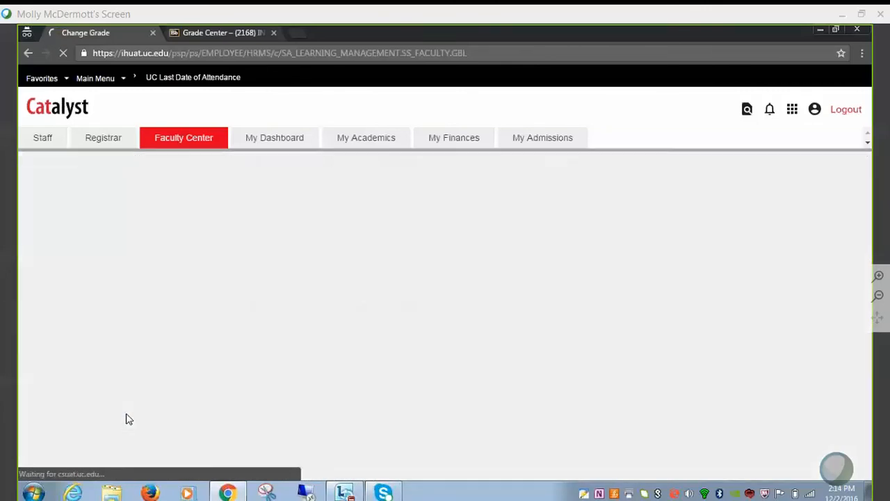